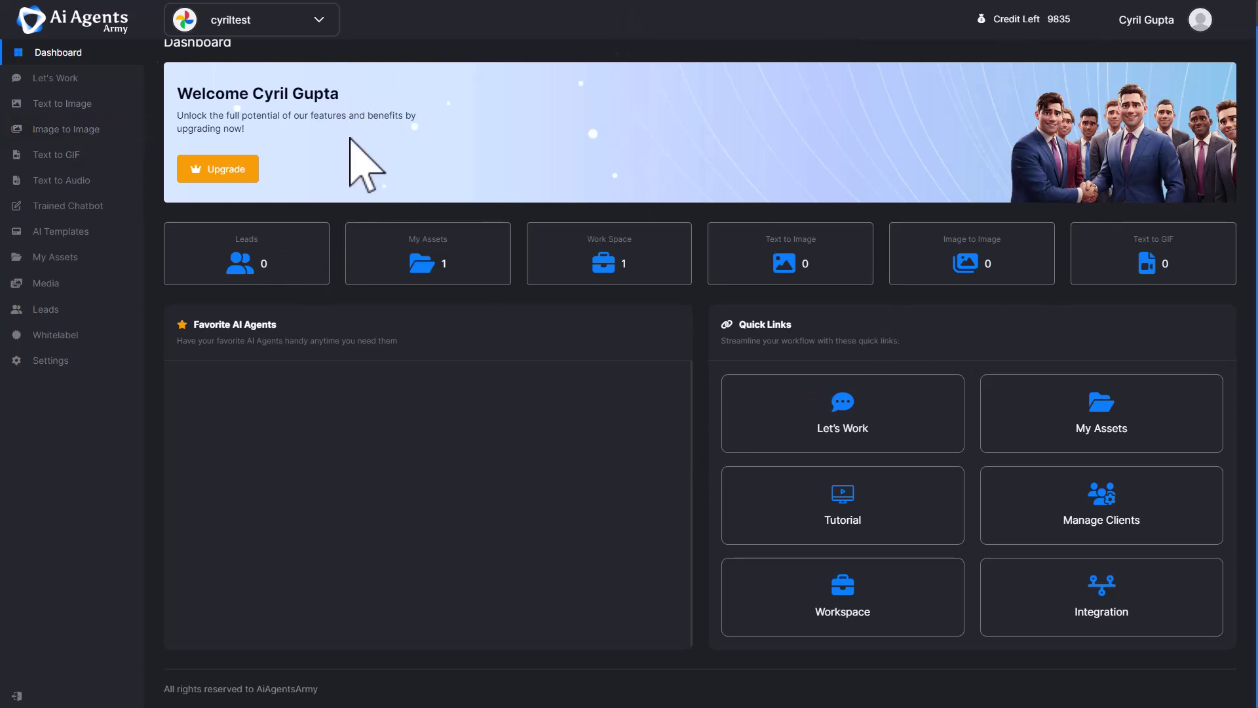
pyautogui.click(319, 19)
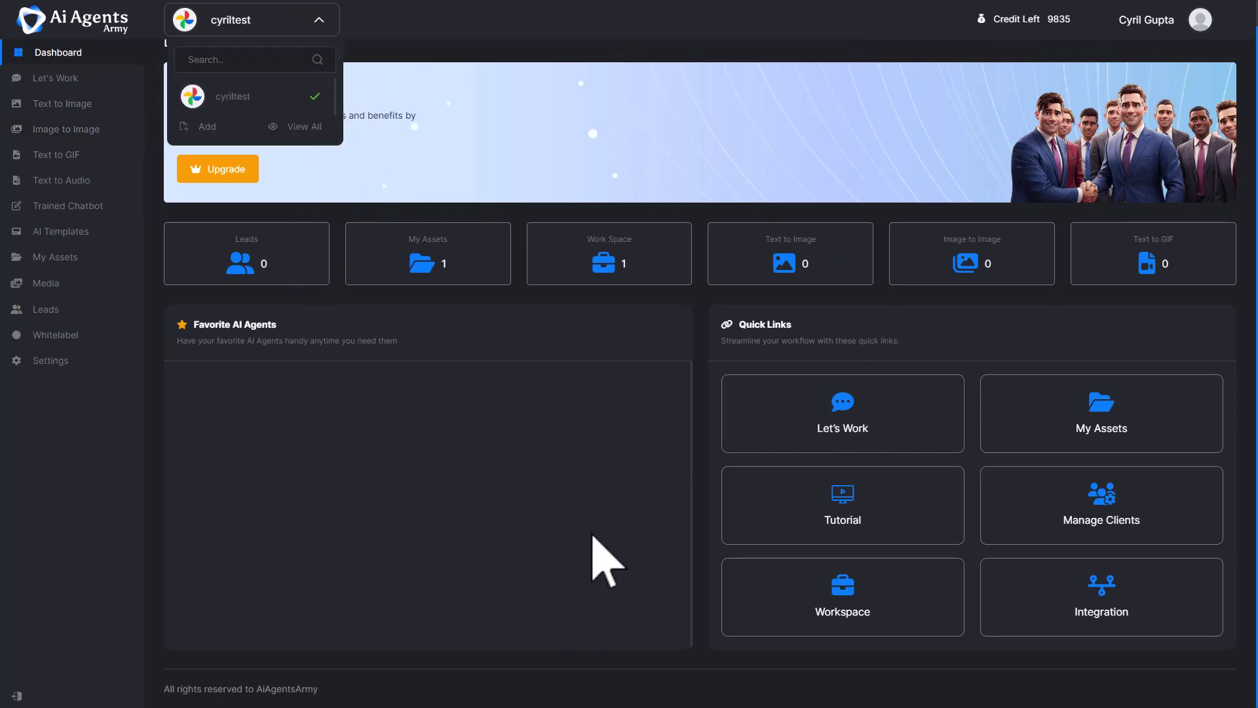
pyautogui.click(587, 482)
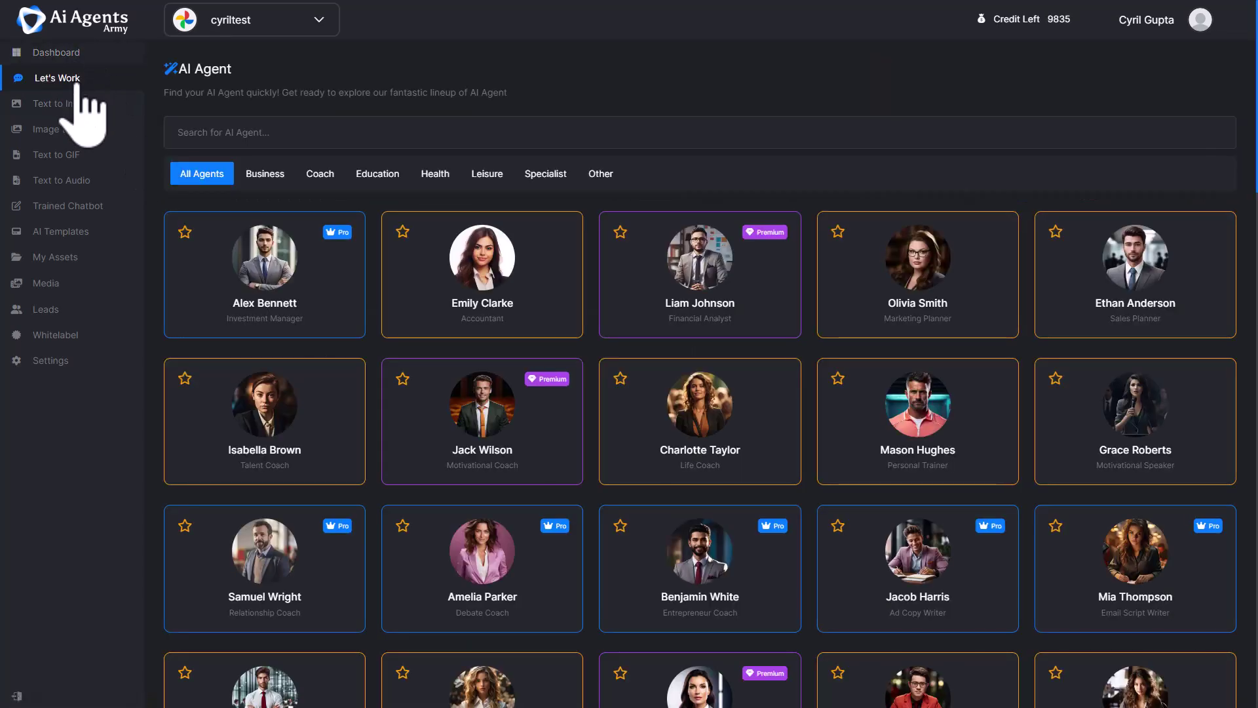
# Step: Scroll through the full AI agent catalogue on the Let's Work page
pyautogui.scroll(-2, 459, 377)
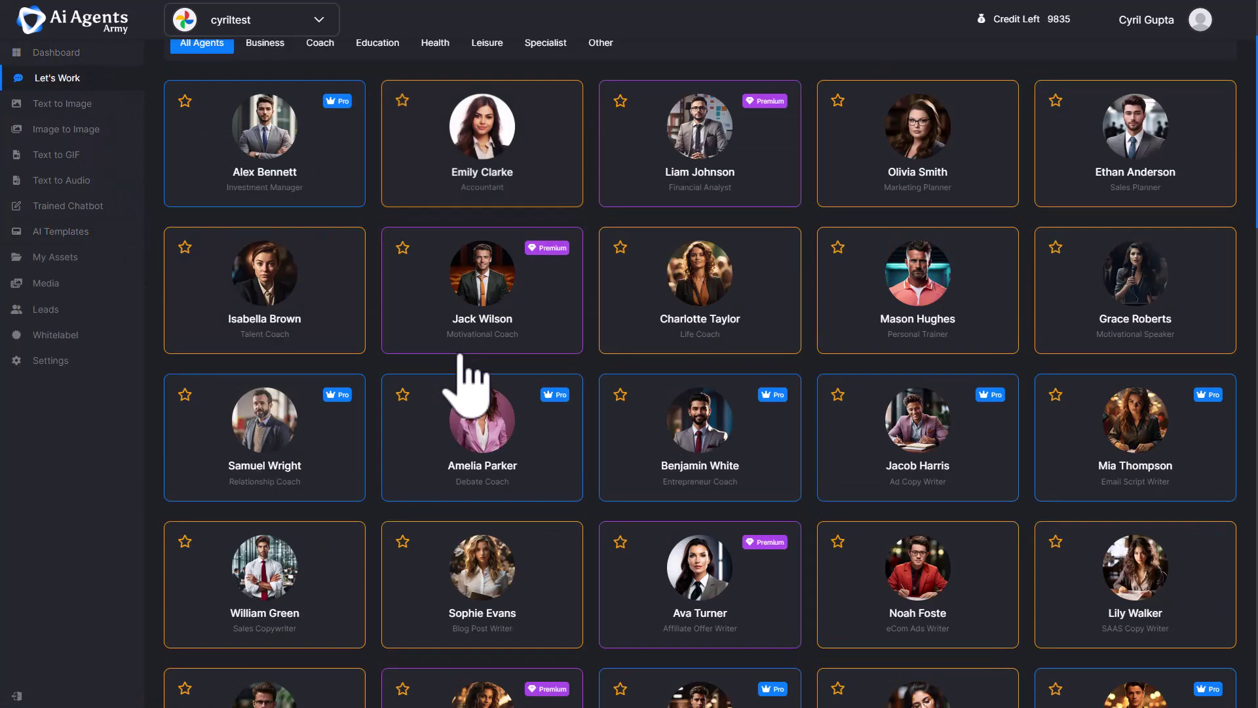
pyautogui.scroll(-4, 475, 373)
pyautogui.scroll(-3, 467, 357)
pyautogui.scroll(-5, 467, 357)
pyautogui.scroll(-6, 464, 361)
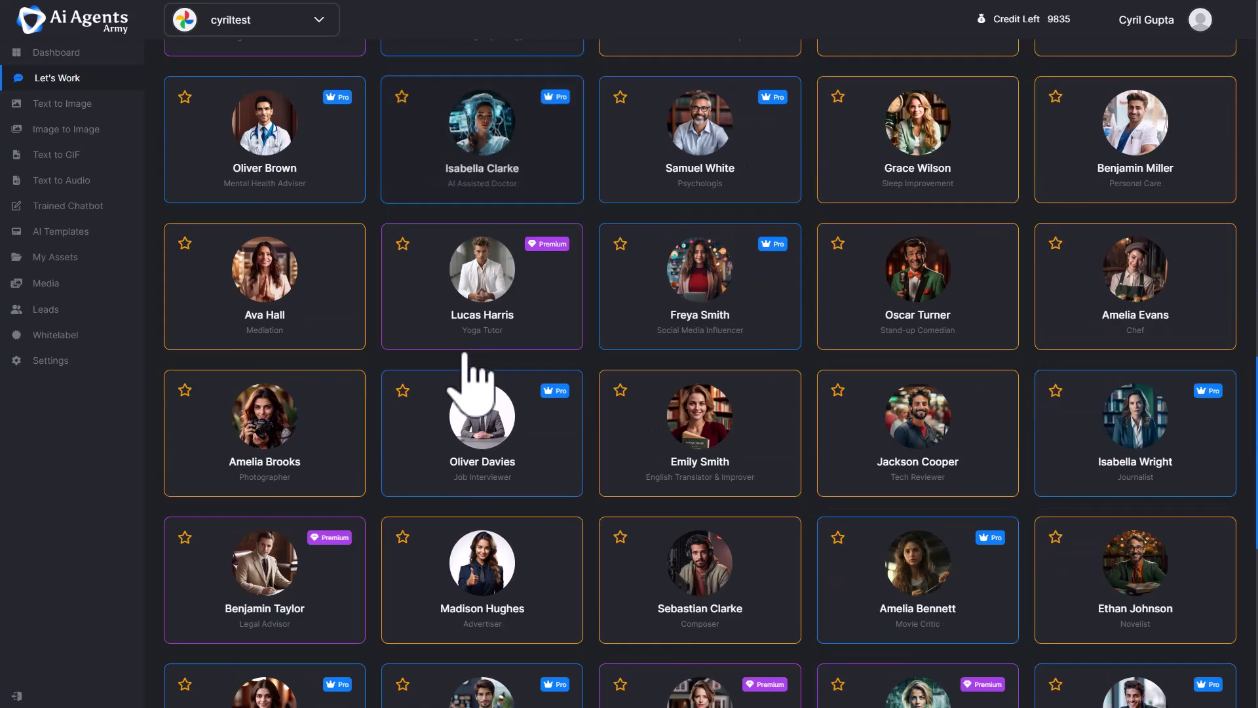
pyautogui.scroll(5, 469, 363)
pyautogui.scroll(5, 452, 367)
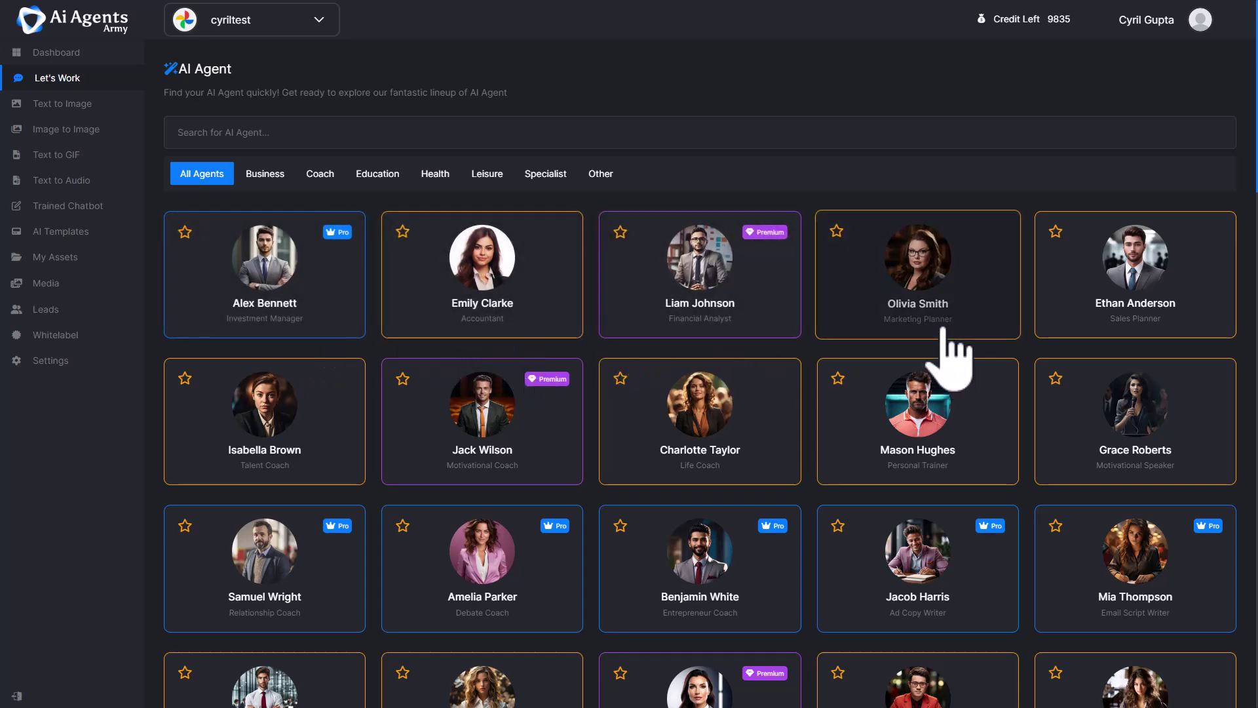
pyautogui.scroll(-3, 970, 393)
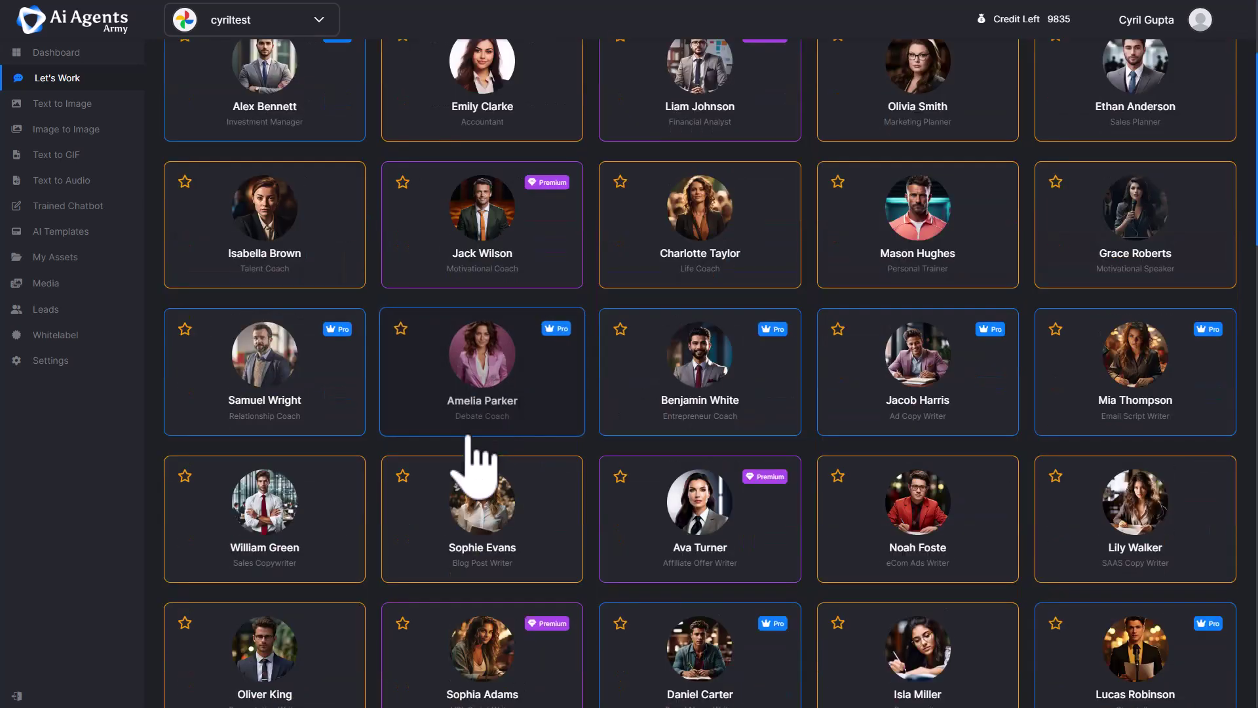
pyautogui.scroll(-3, 522, 427)
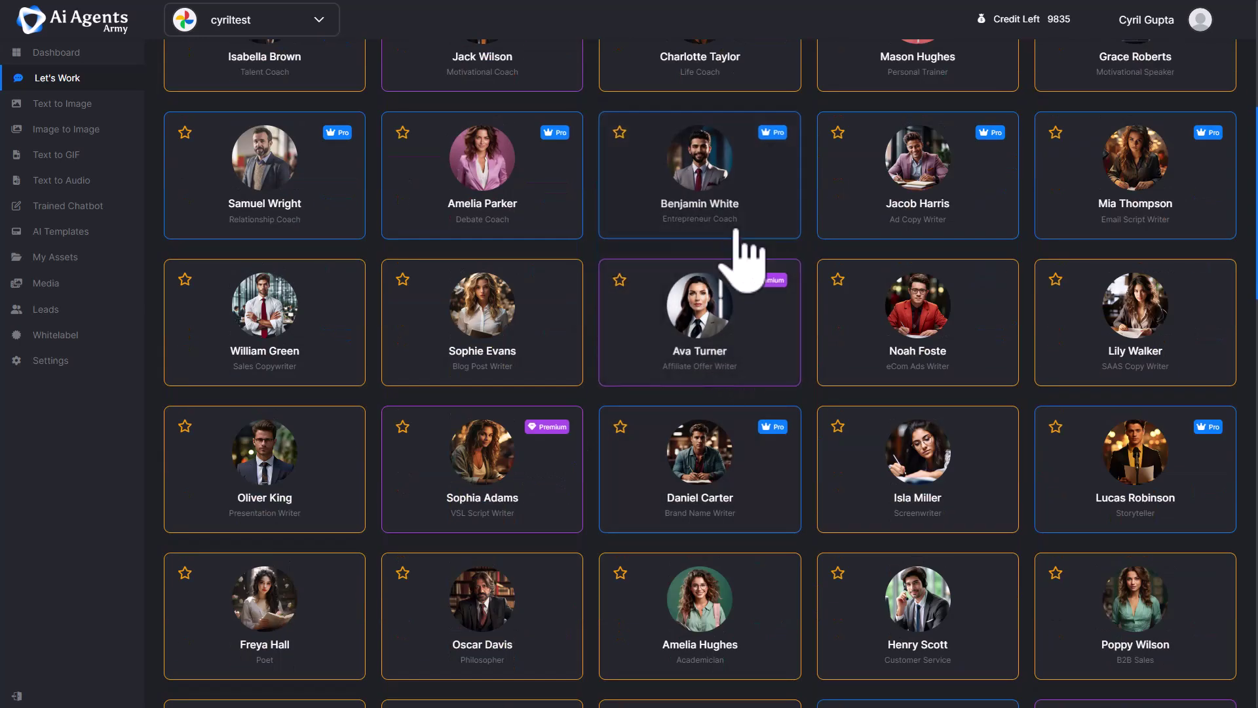
pyautogui.scroll(-2, 930, 348)
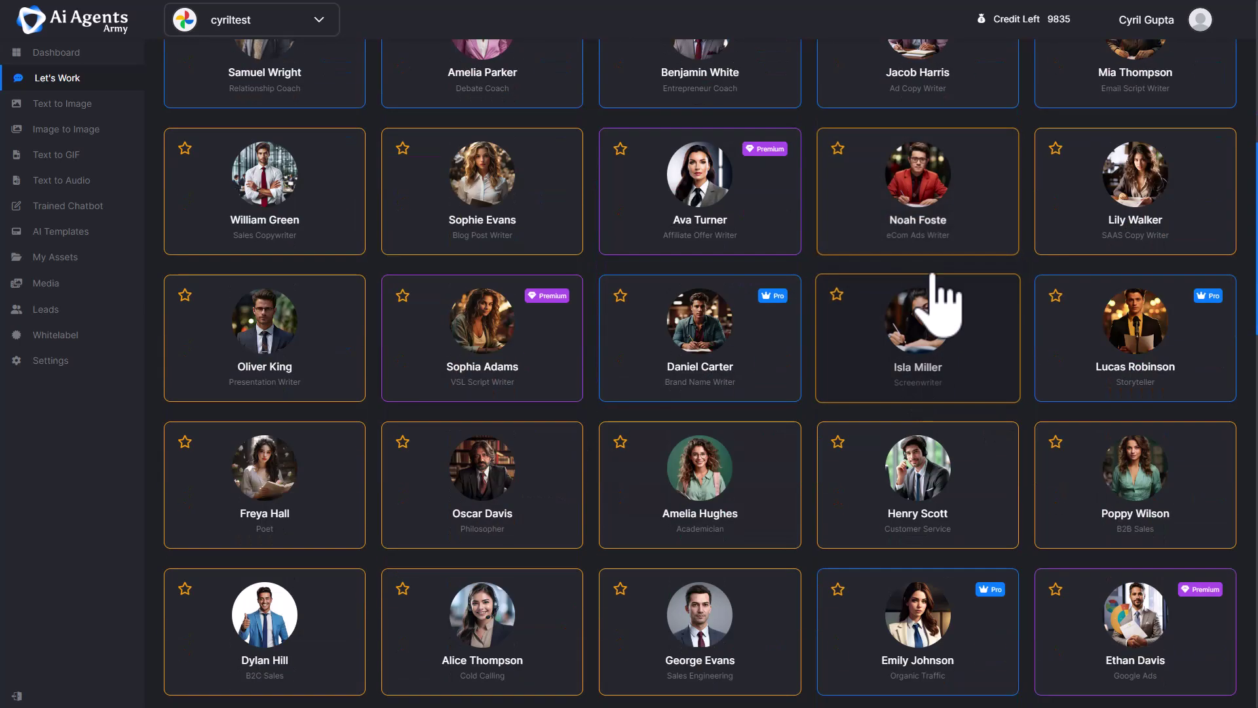
pyautogui.scroll(-2, 927, 258)
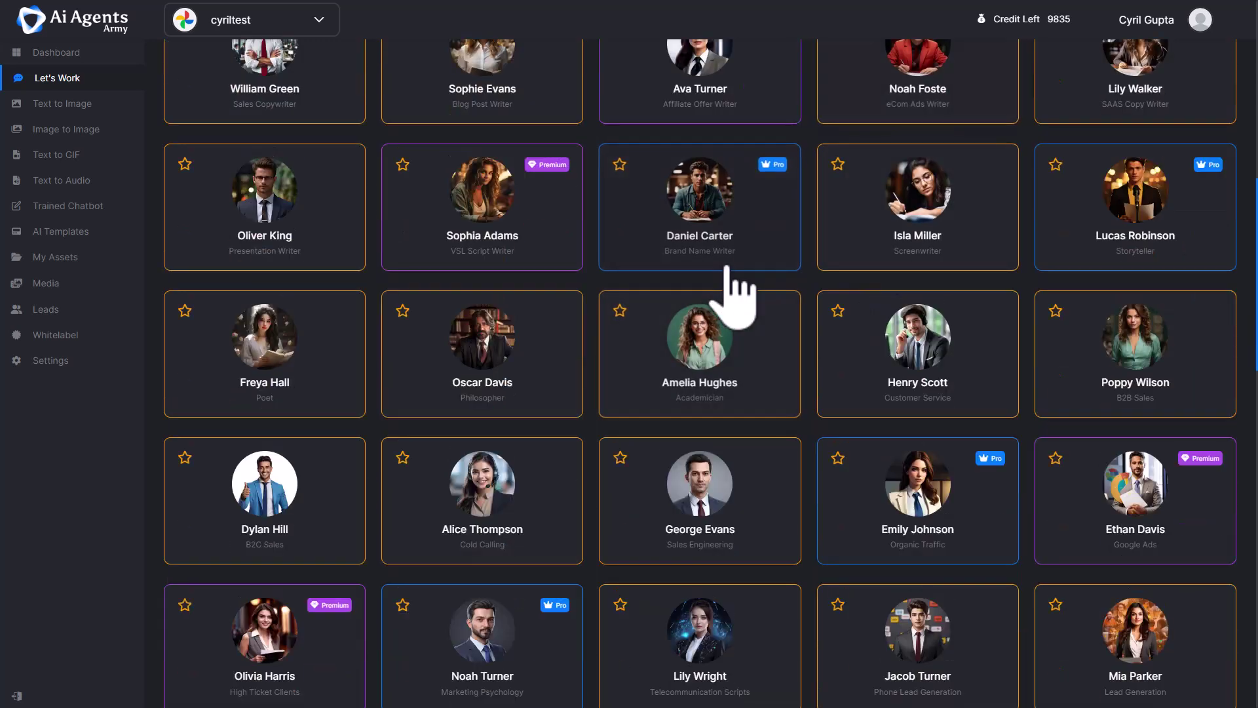
pyautogui.scroll(-2, 478, 374)
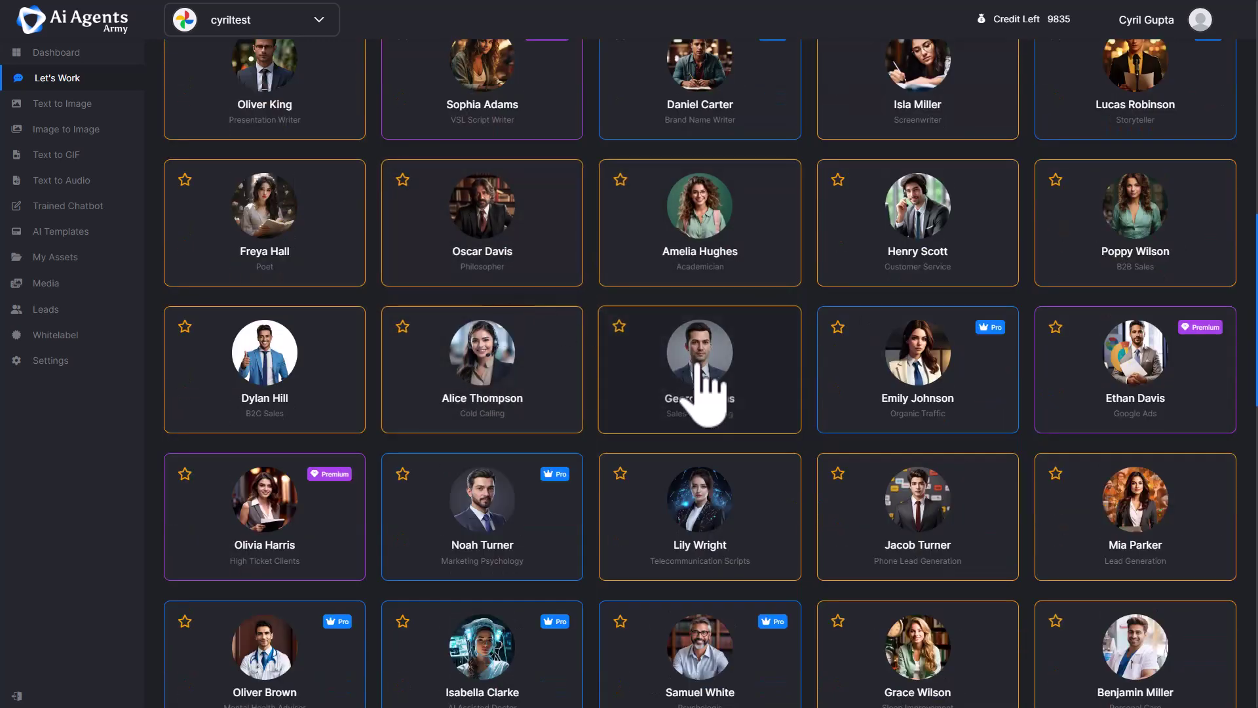
pyautogui.scroll(-2, 734, 340)
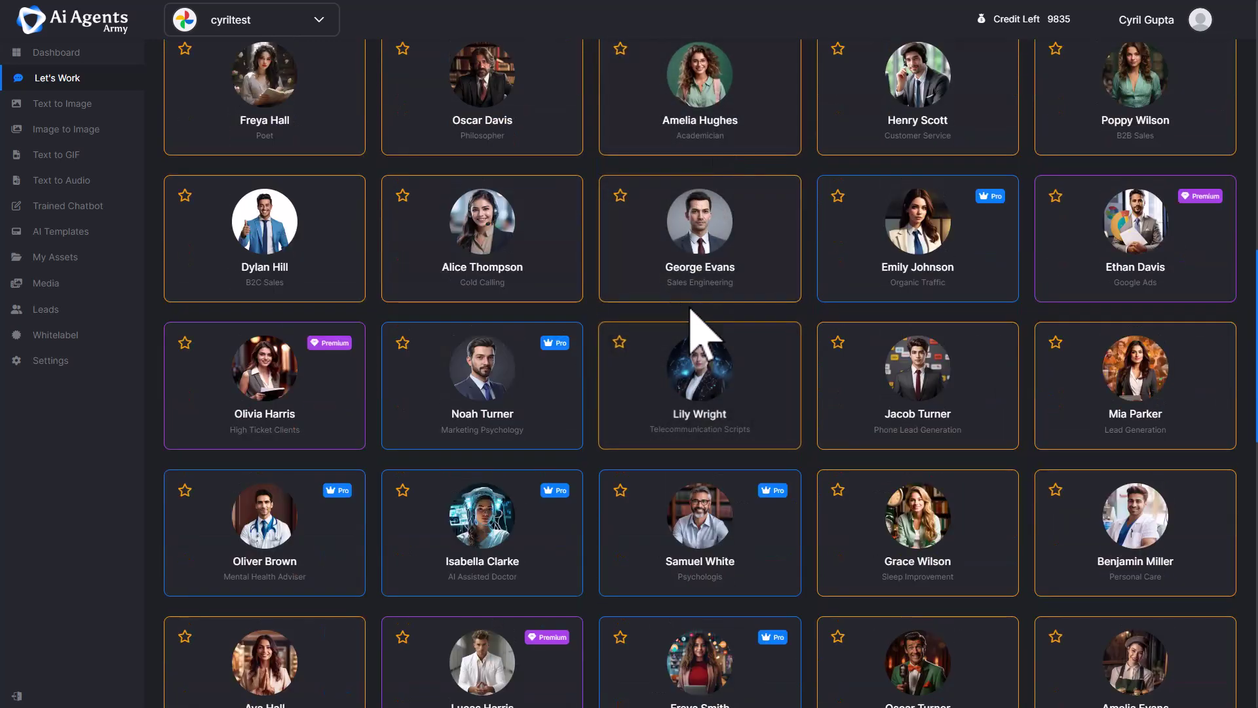
pyautogui.scroll(-3, 707, 327)
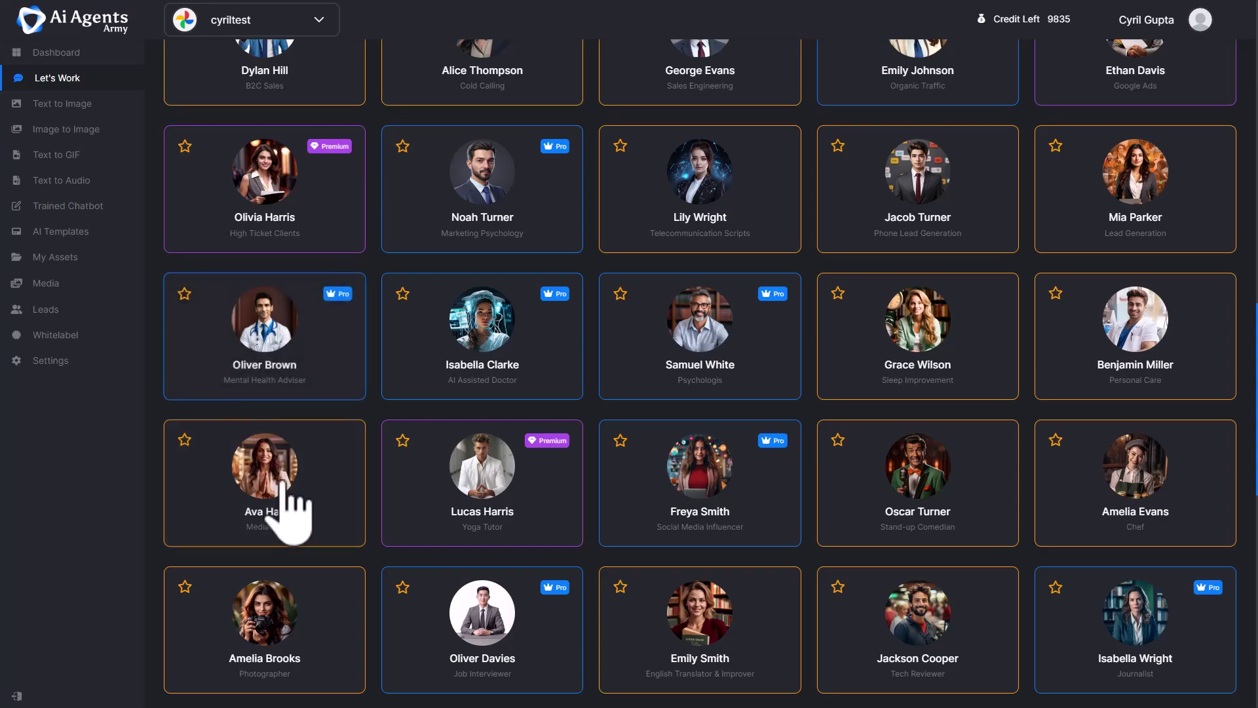
pyautogui.scroll(-7, 856, 519)
pyautogui.scroll(-3, 856, 513)
pyautogui.scroll(-2, 857, 512)
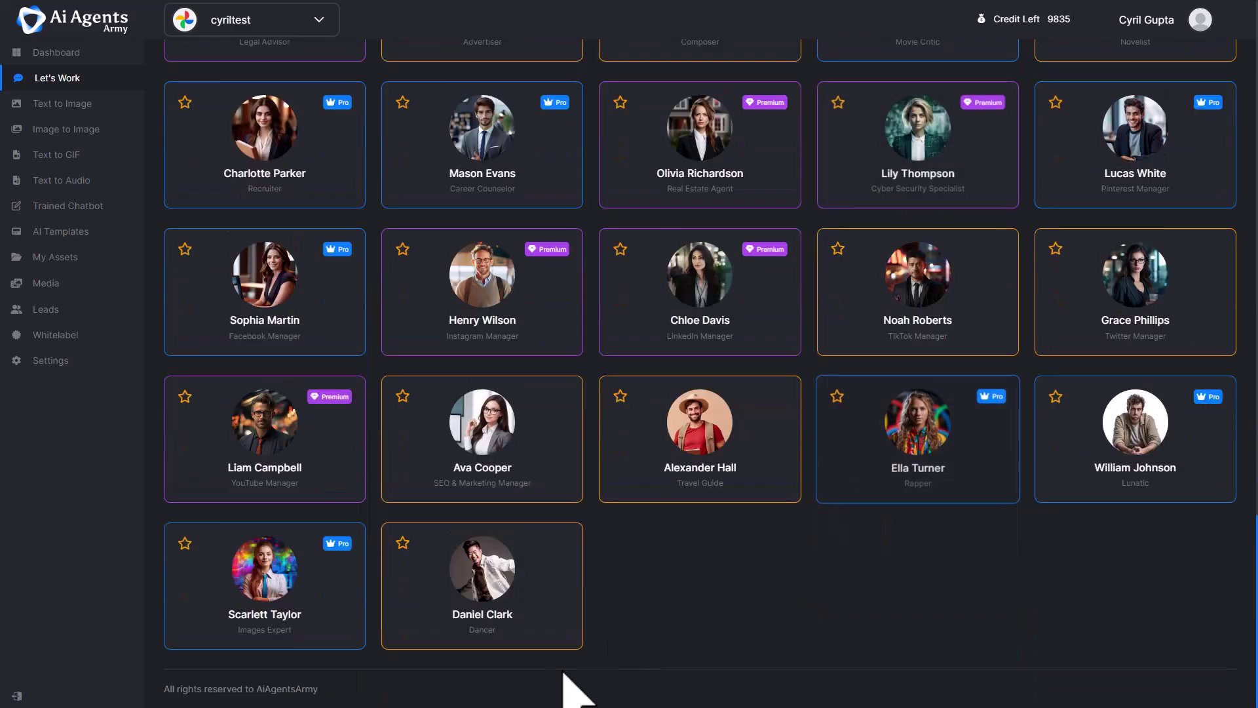
pyautogui.scroll(3, 684, 525)
pyautogui.scroll(9, 679, 458)
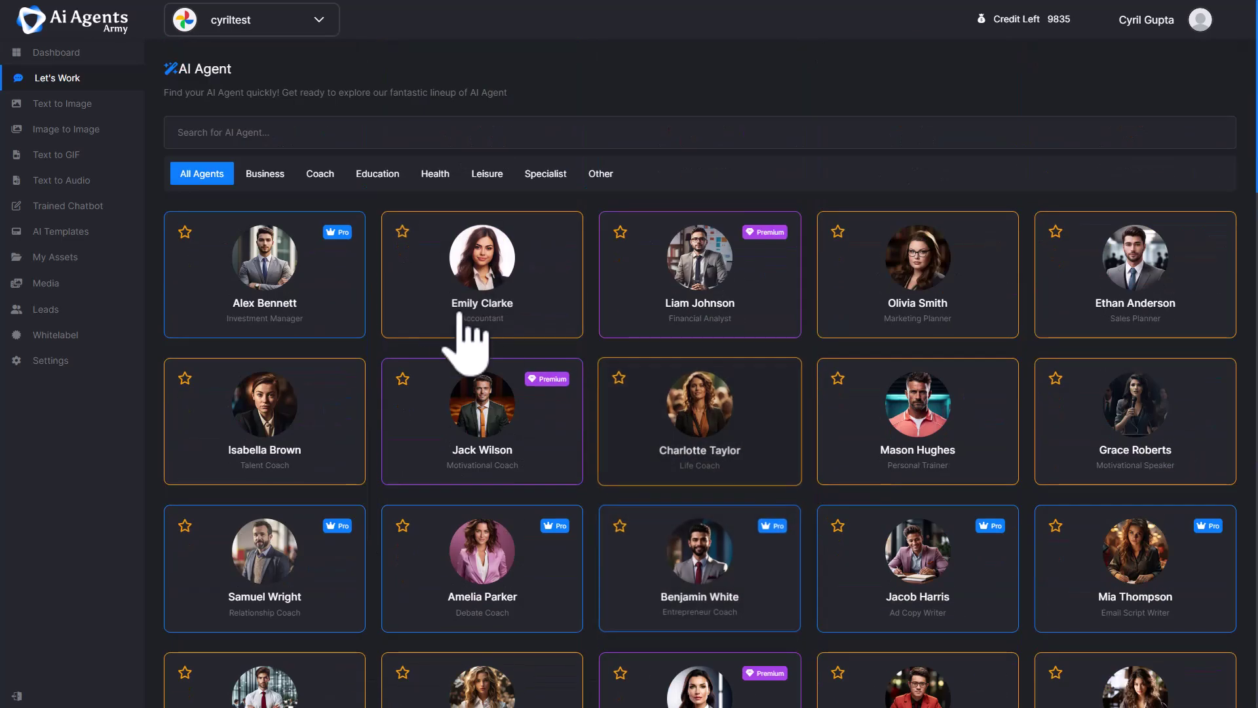
# Step: Cycle the category filters (Education, Business, Coach, Health, Leisure, Specialist) and open Oliver Davies, Job Interviewer
pyautogui.click(365, 182)
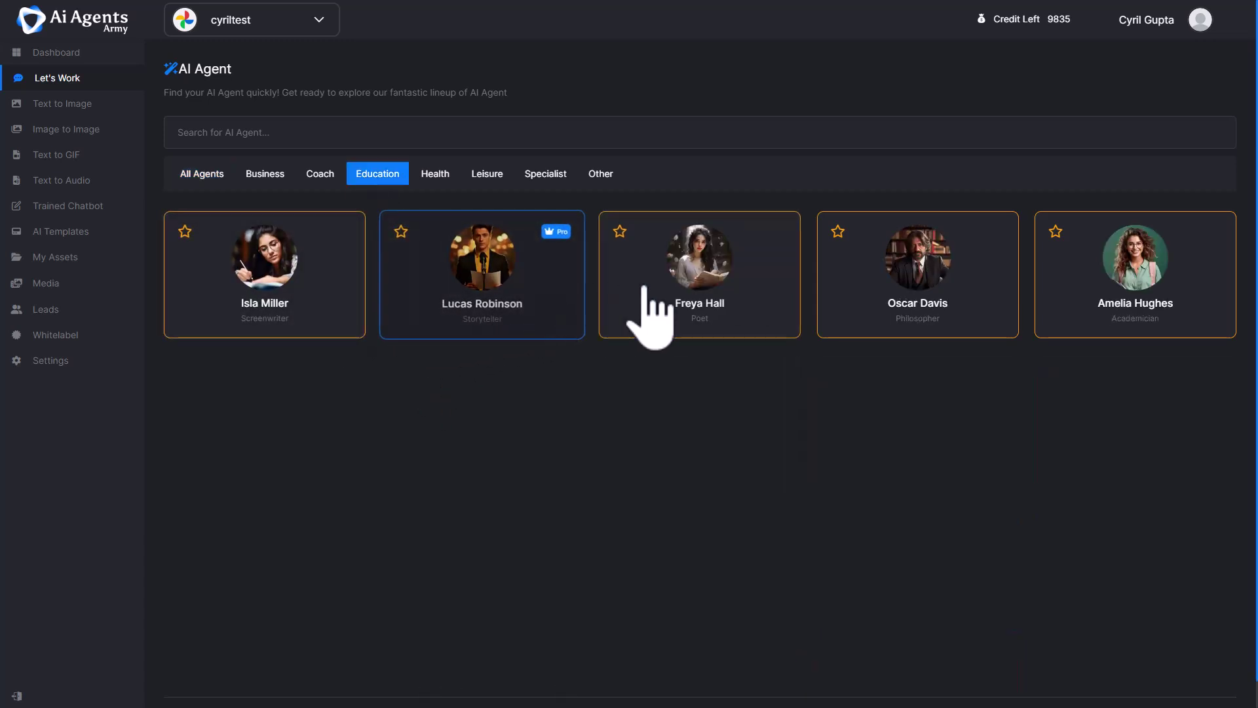
pyautogui.click(265, 176)
pyautogui.click(319, 176)
pyautogui.click(377, 177)
pyautogui.click(435, 175)
pyautogui.click(493, 175)
pyautogui.click(547, 177)
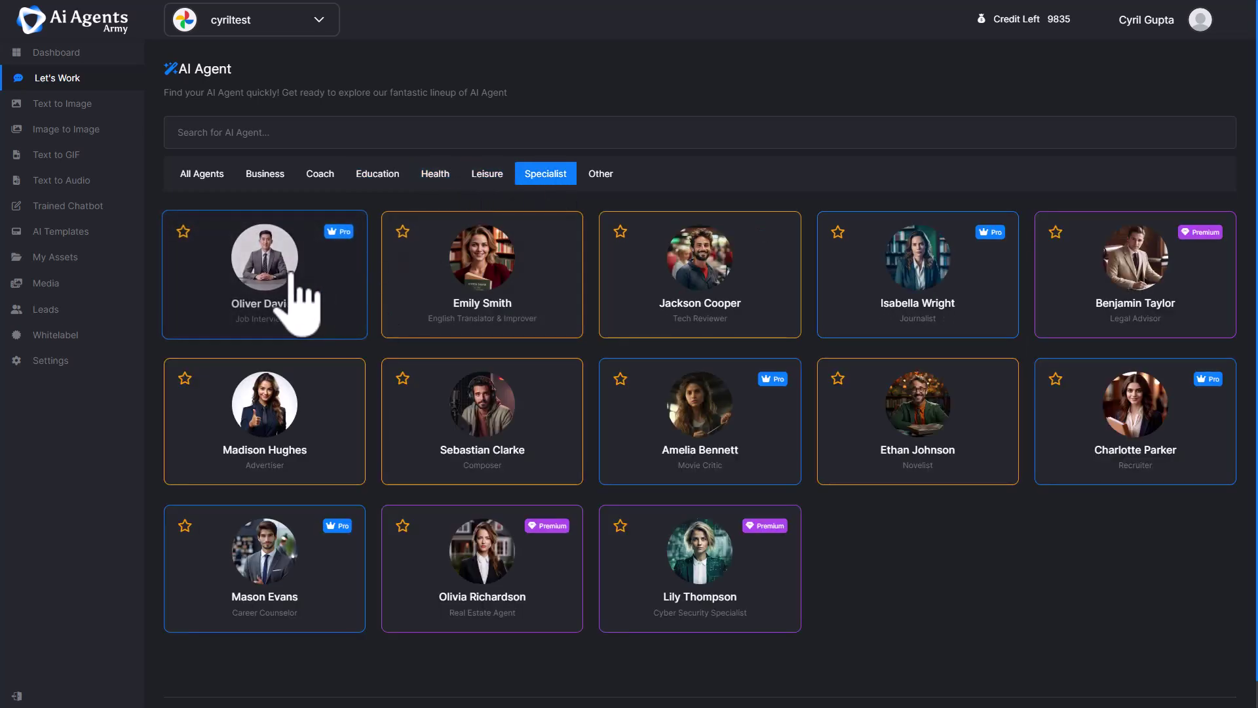
pyautogui.click(306, 270)
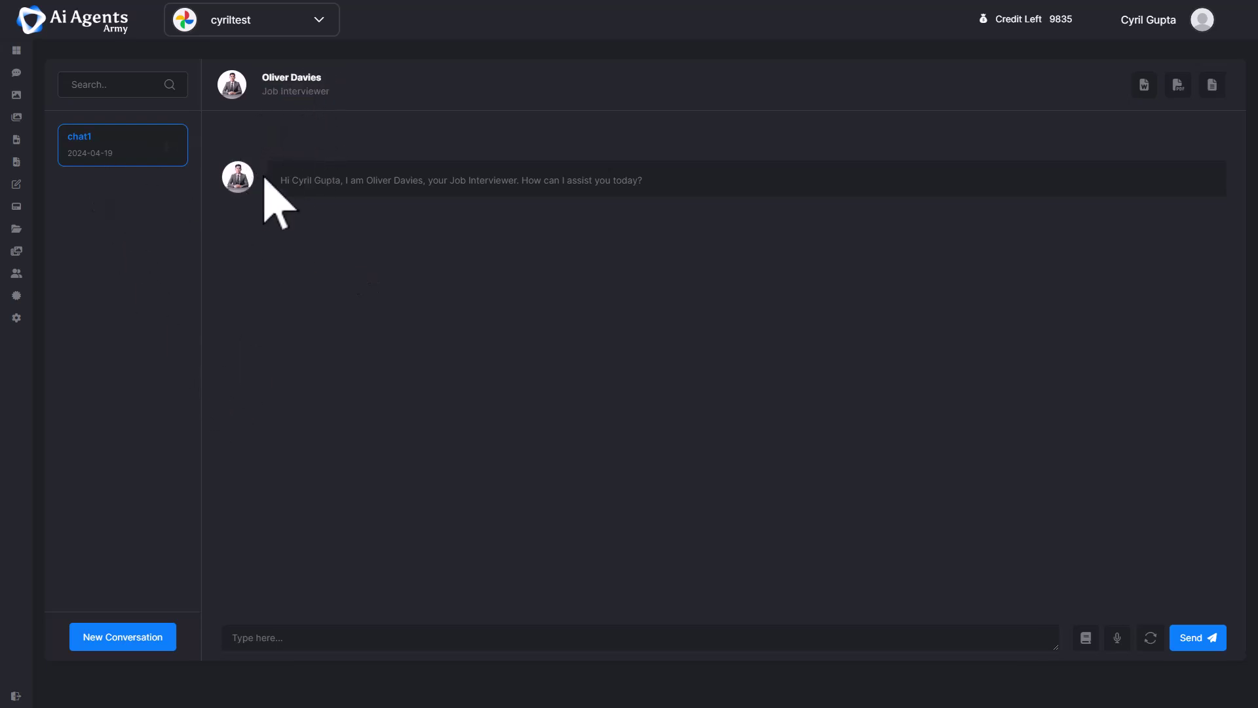
# Step: Send Oliver a question asking for tips on tomorrow's programmer job interview
pyautogui.moveTo(318, 183); pyautogui.dragTo(590, 190)
pyautogui.click(517, 262)
pyautogui.write('Hi Oliver... I am going for a job interview tomorrow for the post of programmer. Any tips?')
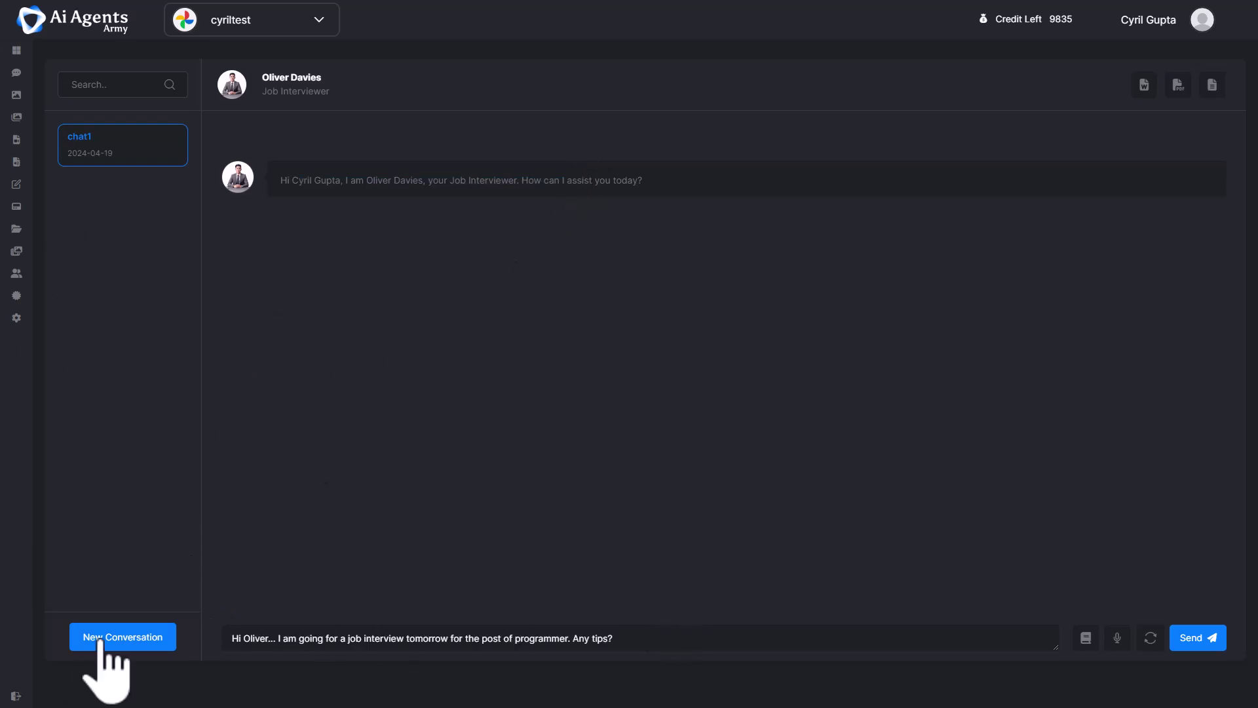
pyautogui.moveTo(529, 638); pyautogui.dragTo(595, 638)
pyautogui.click(450, 639)
pyautogui.click(1194, 639)
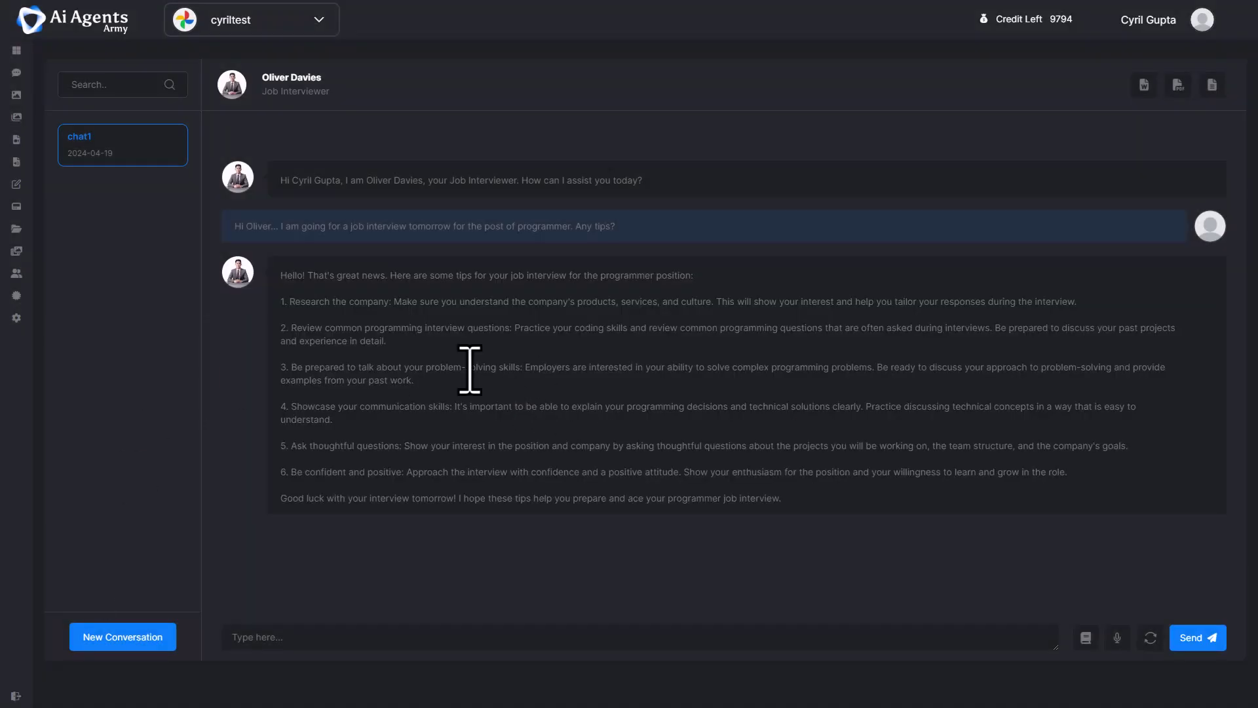
# Step: Read through Oliver's six-tip reply, highlighting its opening line and tips
pyautogui.moveTo(344, 275); pyautogui.dragTo(618, 272)
pyautogui.click(629, 301)
pyautogui.moveTo(312, 302); pyautogui.dragTo(449, 294)
pyautogui.click(316, 313)
pyautogui.moveTo(360, 226); pyautogui.dragTo(593, 227)
pyautogui.click(359, 446)
pyautogui.moveTo(317, 380); pyautogui.dragTo(536, 514)
pyautogui.click(537, 514)
pyautogui.click(1086, 637)
pyautogui.scroll(-4, 576, 409)
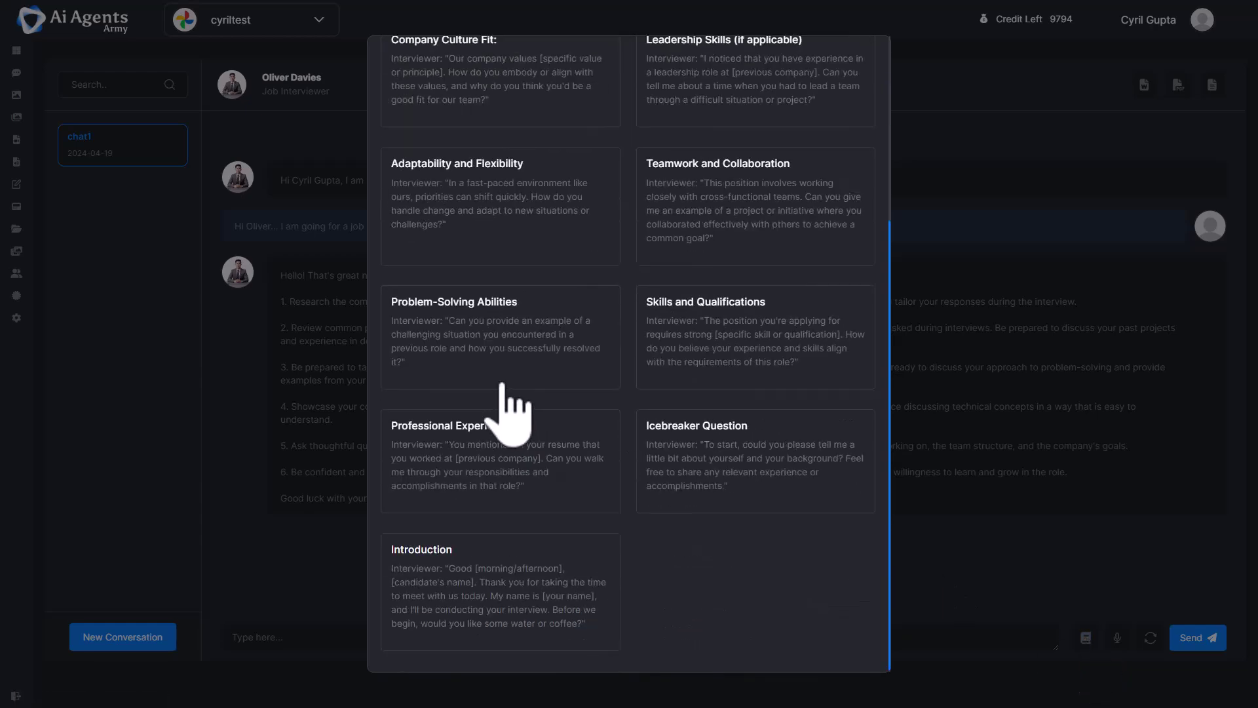
pyautogui.scroll(4, 570, 458)
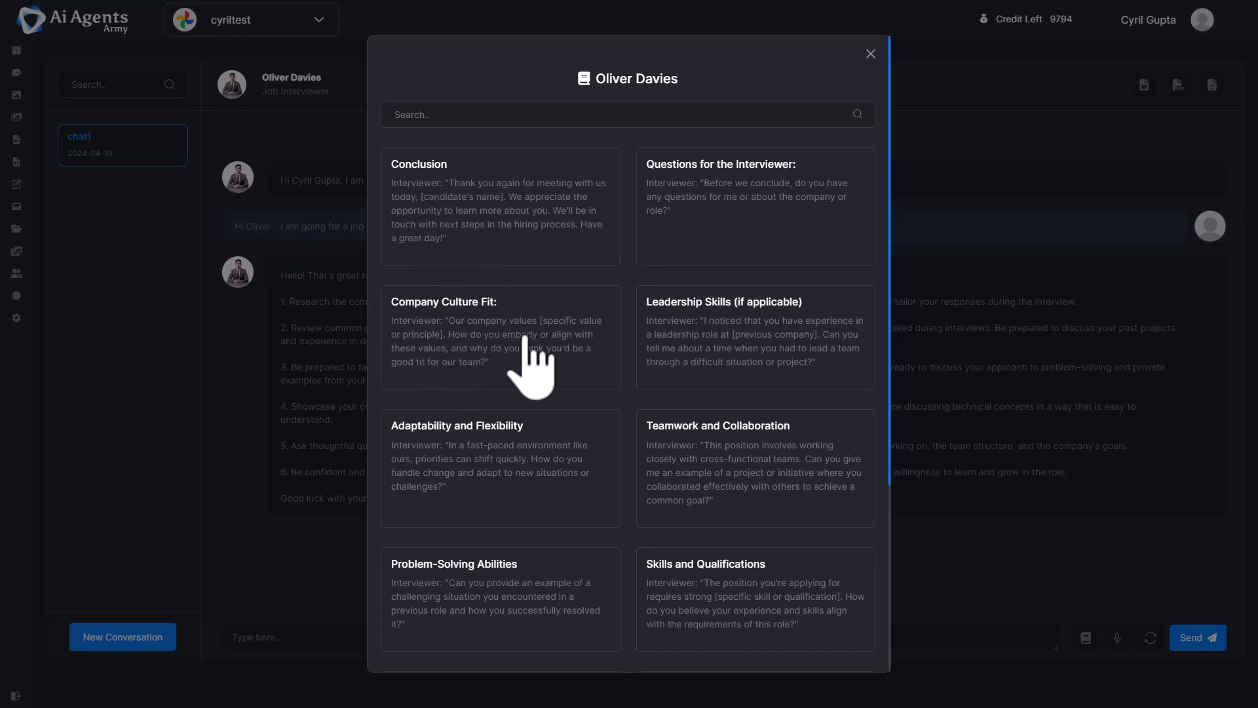
pyautogui.scroll(-1, 521, 474)
pyautogui.scroll(-3, 518, 511)
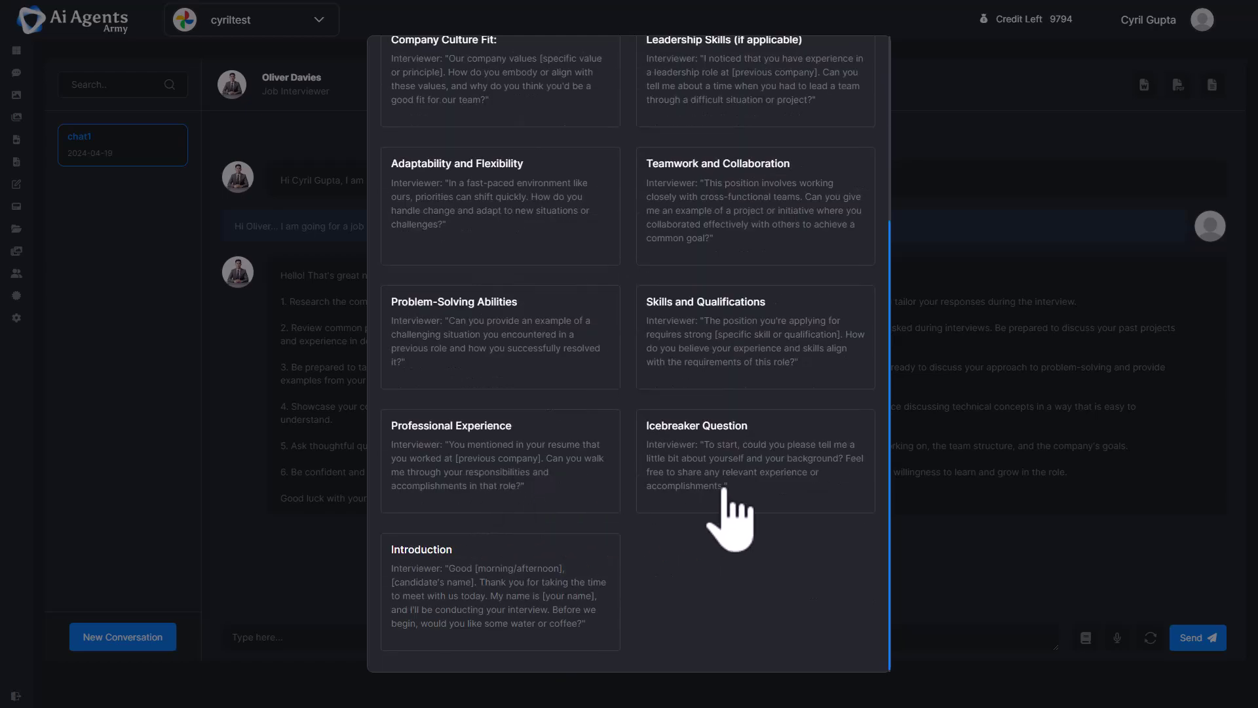
pyautogui.scroll(3, 747, 498)
pyautogui.scroll(-3, 728, 474)
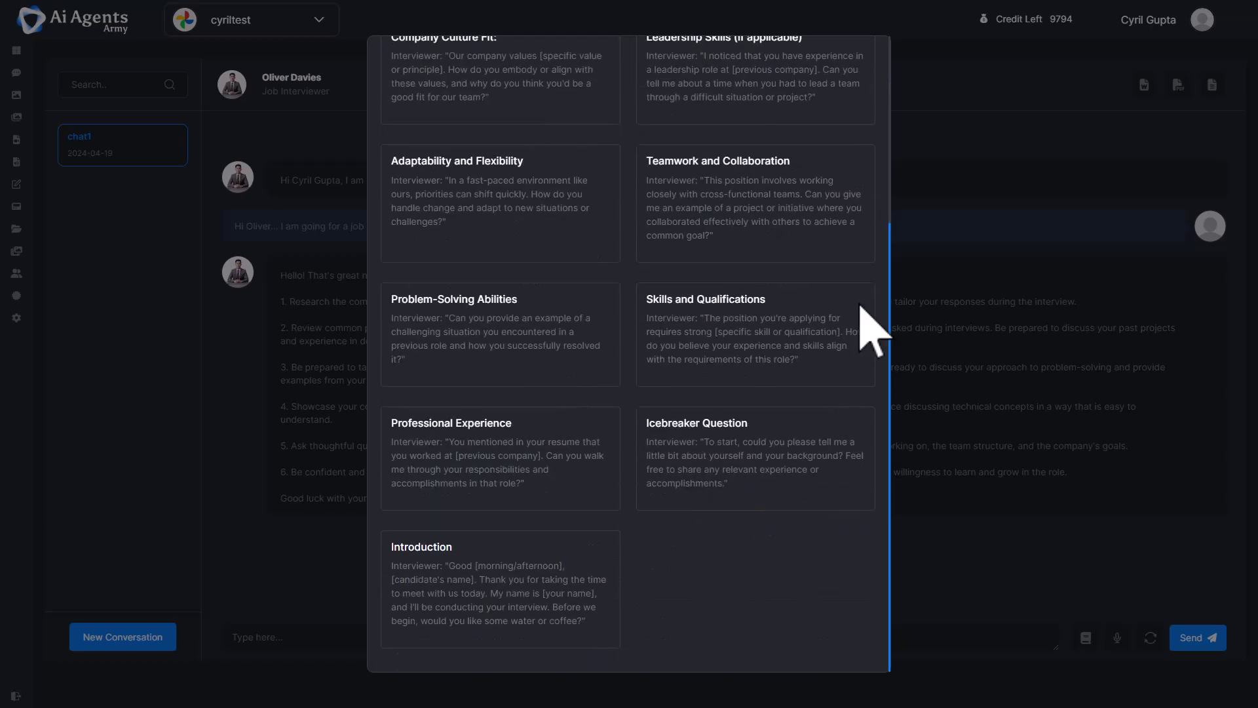
pyautogui.click(958, 394)
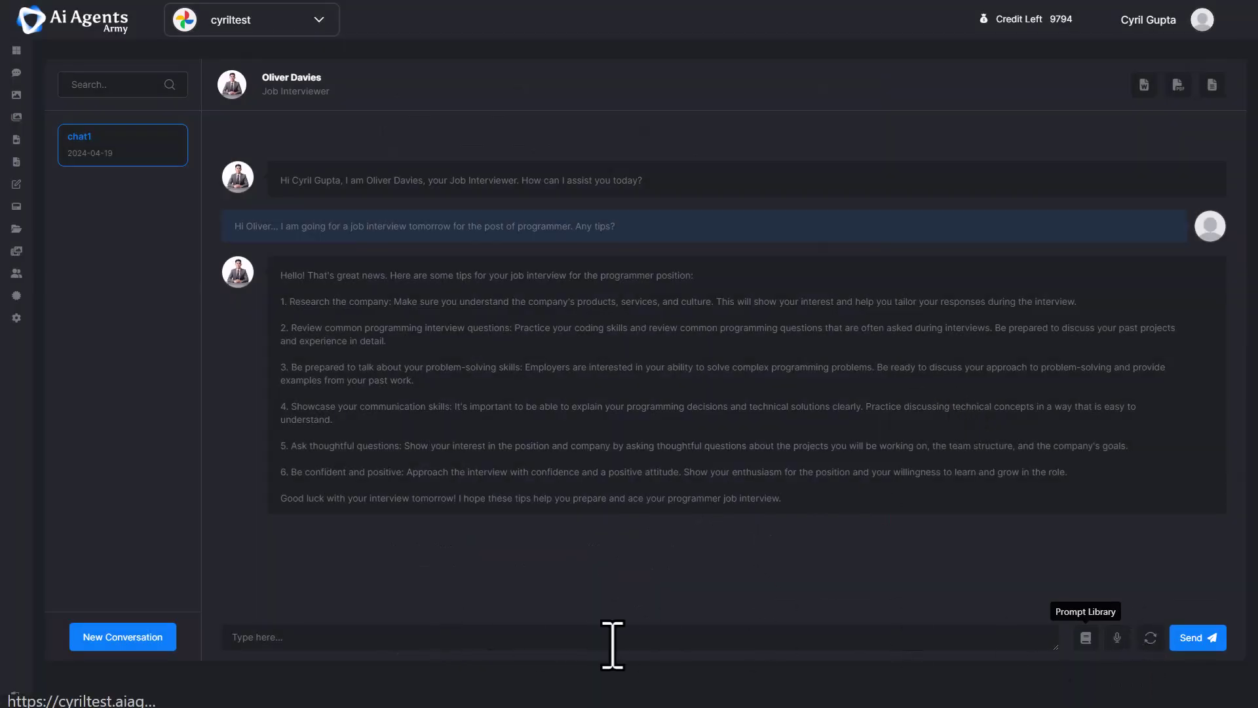
# Step: Allow the microphone and ask Oliver by voice which questions interviewers use to judge programmers
pyautogui.click(1117, 636)
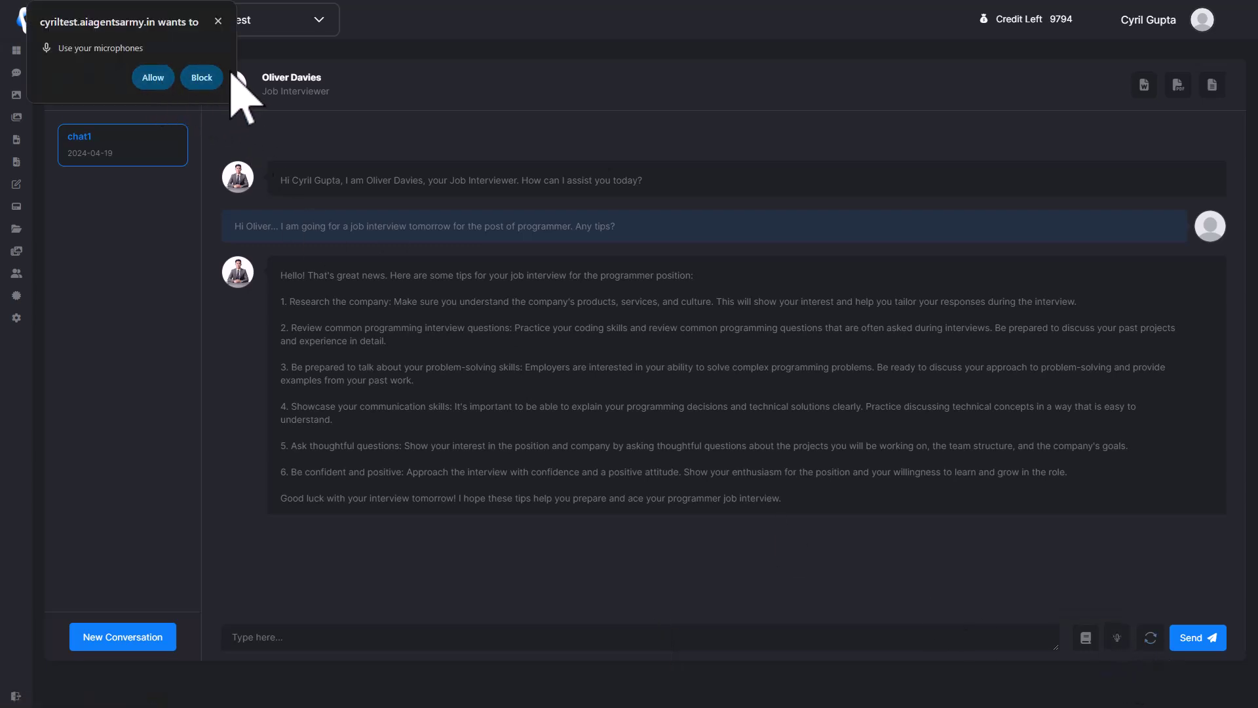
pyautogui.click(220, 21)
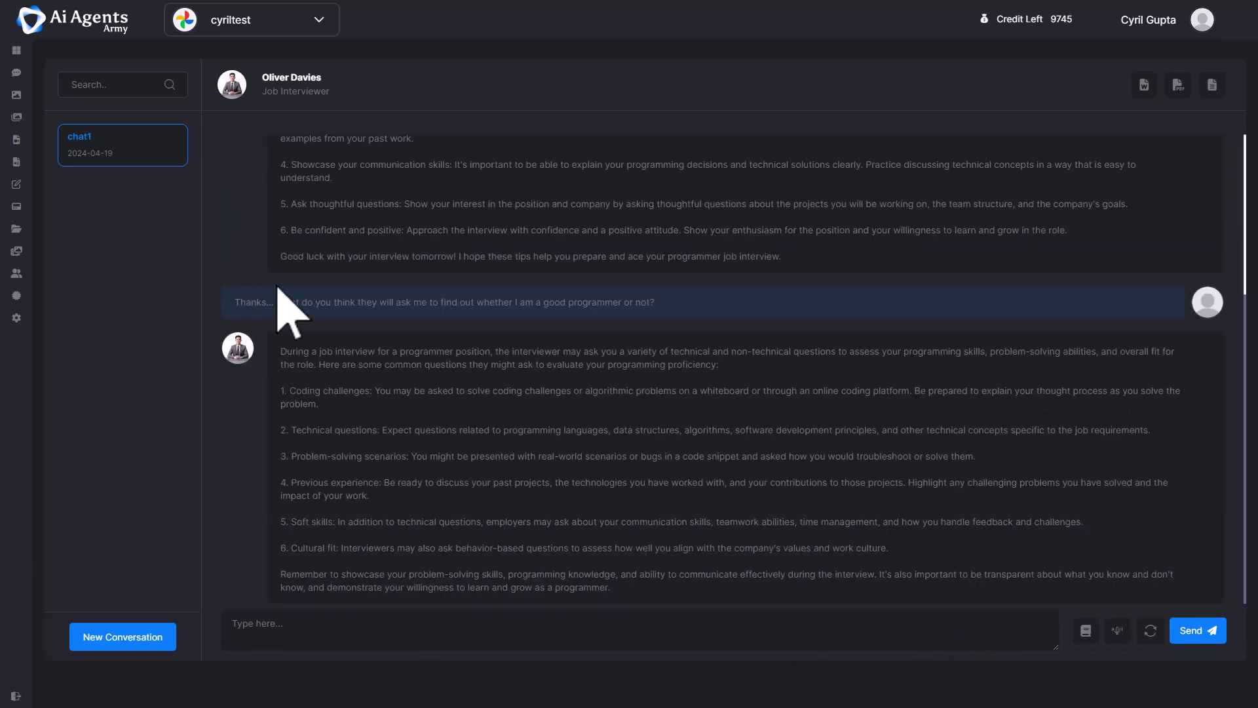
pyautogui.moveTo(279, 302); pyautogui.dragTo(573, 304)
# Step: Read Oliver's reply listing six kinds of interview questions, highlighting down to item 5
pyautogui.moveTo(392, 353); pyautogui.dragTo(566, 577)
pyautogui.click(567, 576)
pyautogui.moveTo(410, 446); pyautogui.dragTo(520, 520)
pyautogui.click(520, 519)
pyautogui.moveTo(453, 456); pyautogui.dragTo(511, 520)
pyautogui.click(499, 520)
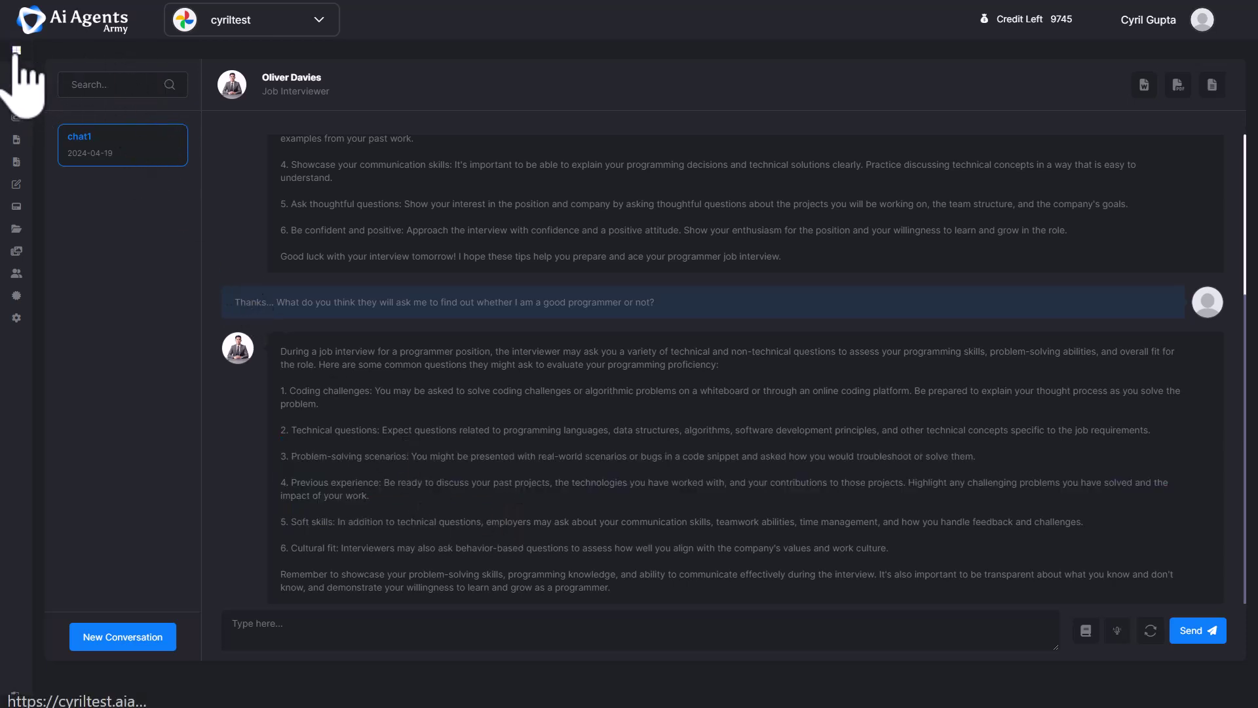
# Step: Return through the Dashboard to the Let's Work catalogue of all AI agents
pyautogui.click(26, 74)
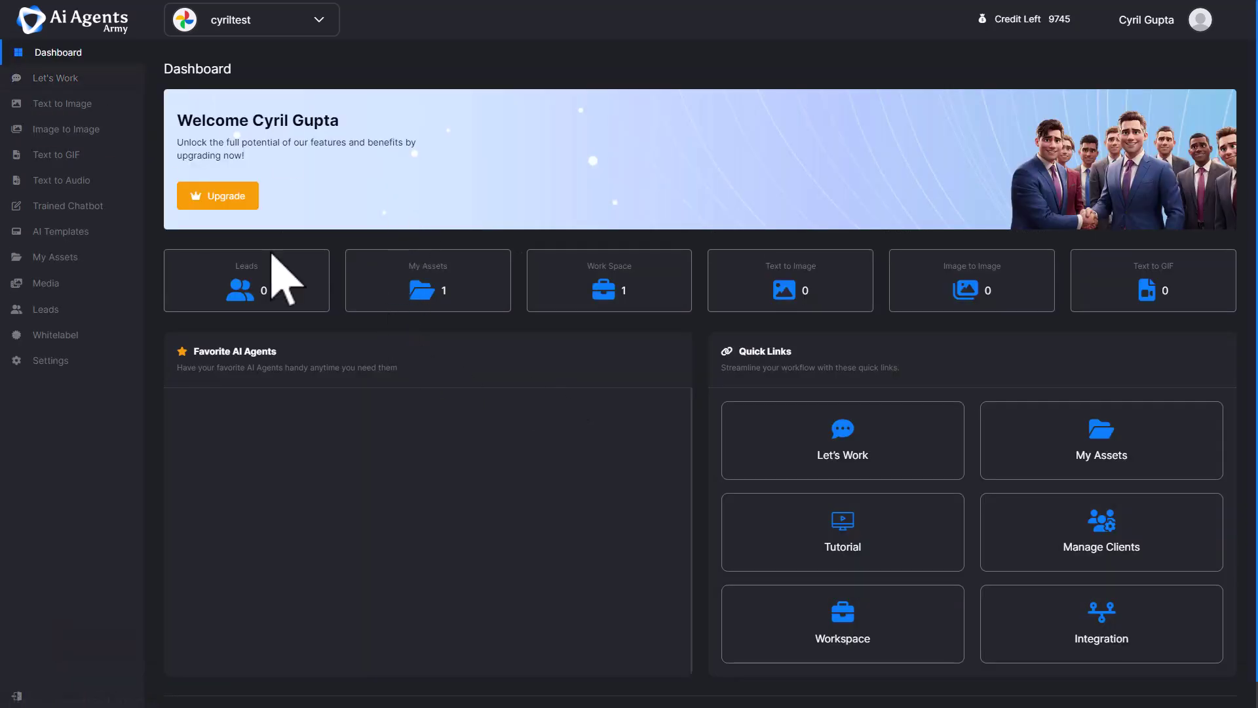
pyautogui.click(49, 86)
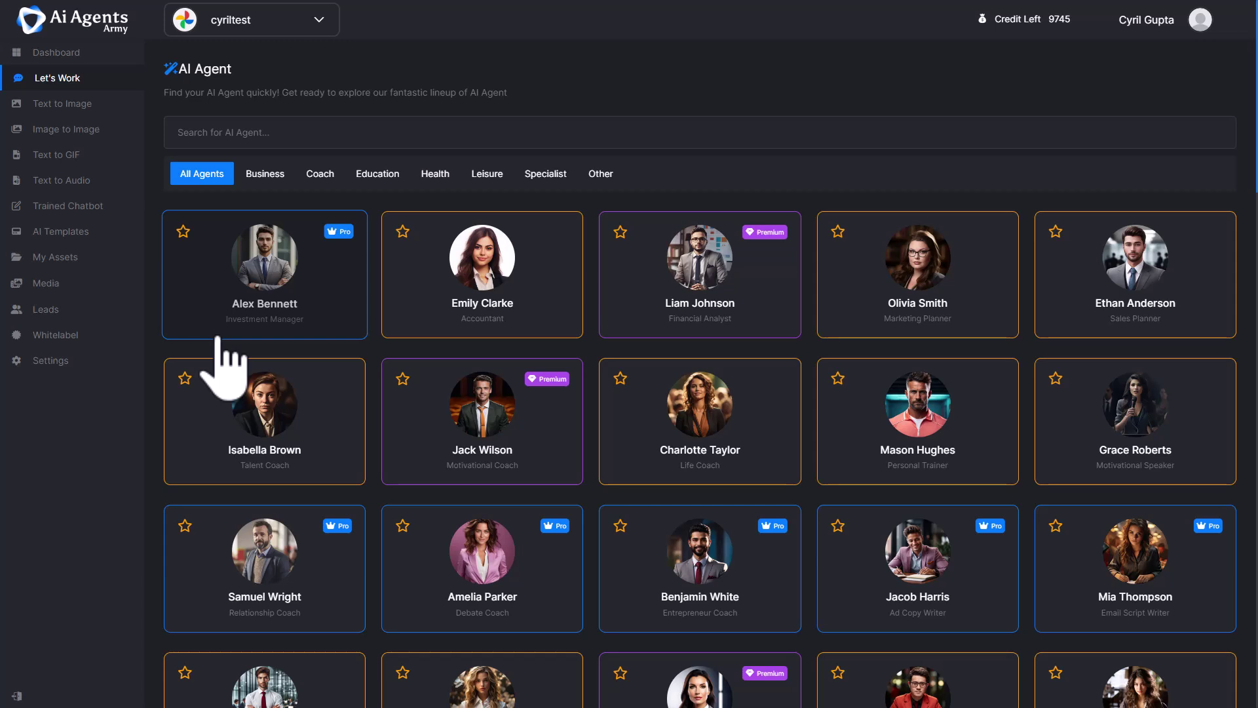
pyautogui.scroll(-3, 533, 500)
pyautogui.scroll(-4, 898, 590)
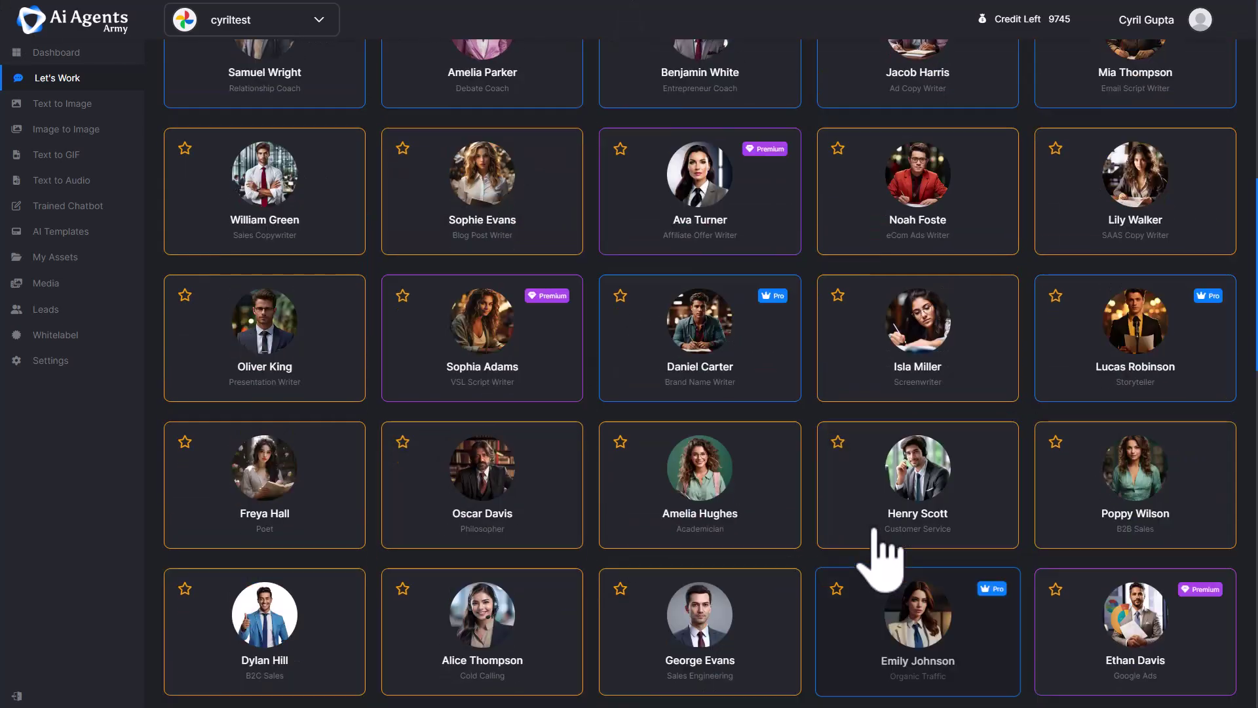
pyautogui.scroll(1, 834, 563)
pyautogui.scroll(4, 393, 445)
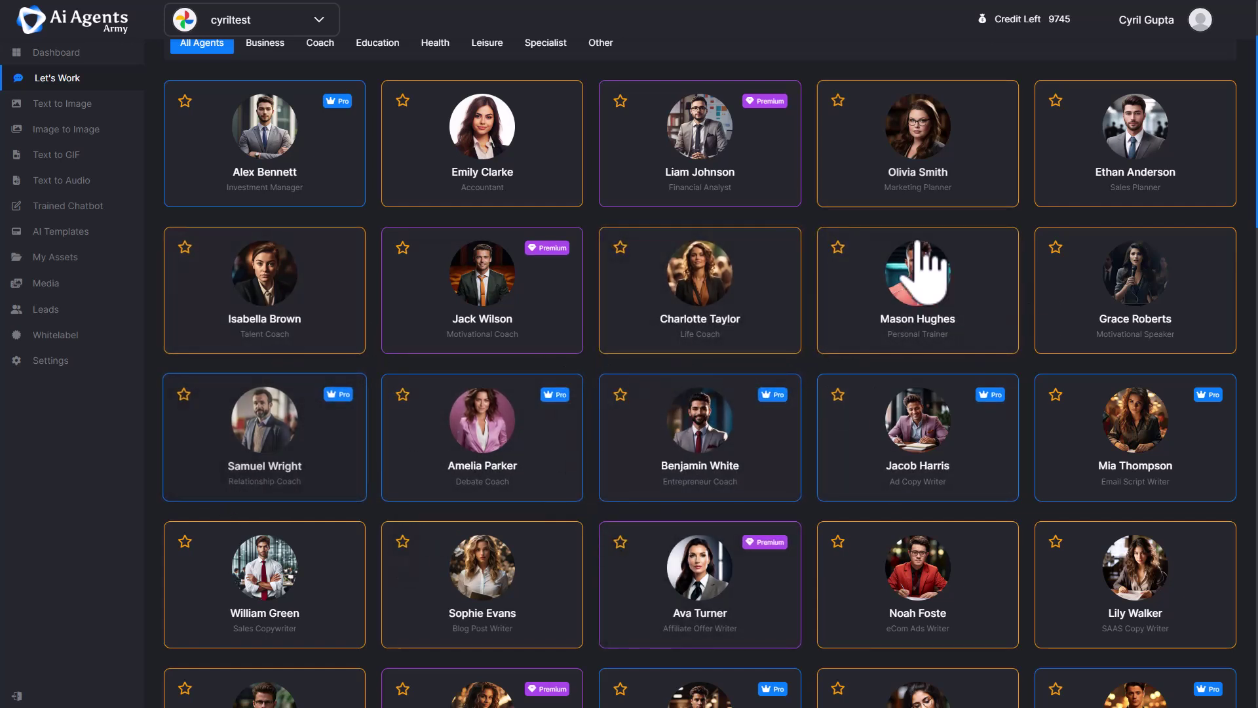
pyautogui.scroll(-5, 641, 533)
pyautogui.scroll(-3, 485, 468)
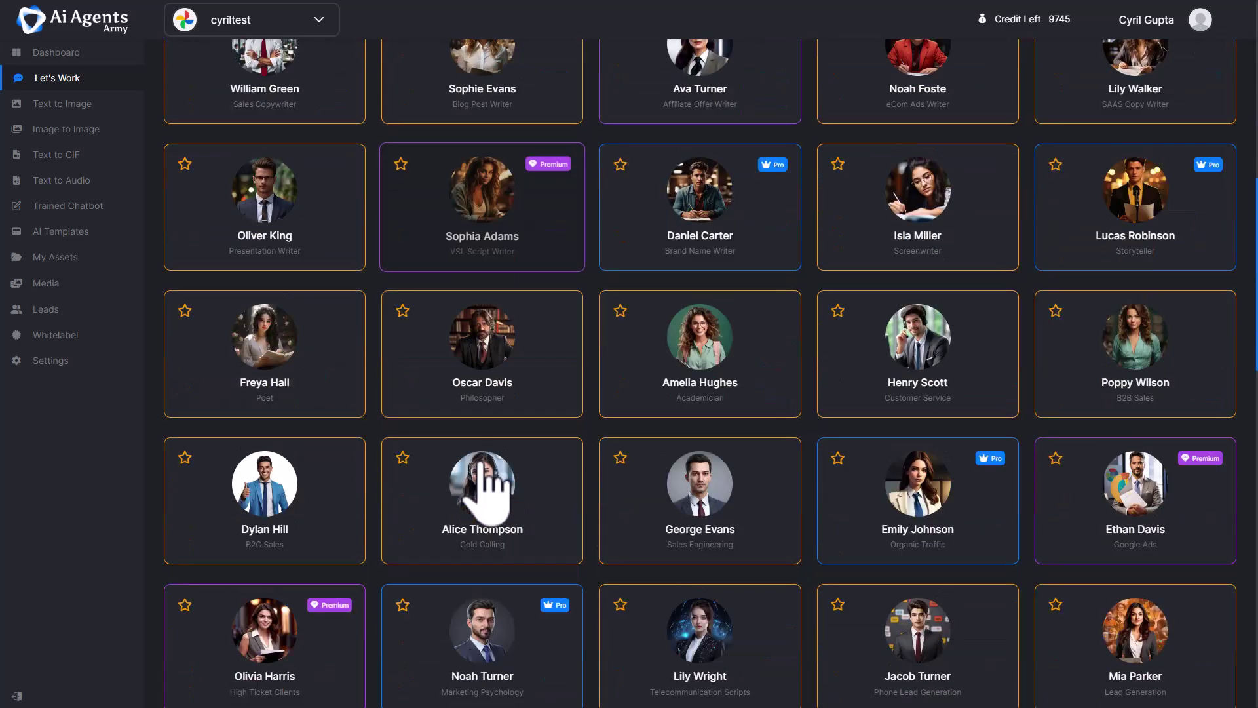
pyautogui.scroll(-3, 488, 491)
pyautogui.scroll(-5, 435, 547)
pyautogui.scroll(-5, 456, 532)
pyautogui.scroll(-5, 406, 518)
pyautogui.scroll(4, 753, 425)
pyautogui.scroll(3, 674, 491)
pyautogui.scroll(3, 688, 505)
pyautogui.scroll(4, 629, 492)
pyautogui.scroll(1, 557, 475)
pyautogui.scroll(5, 492, 485)
pyautogui.scroll(4, 450, 491)
pyautogui.scroll(5, 498, 472)
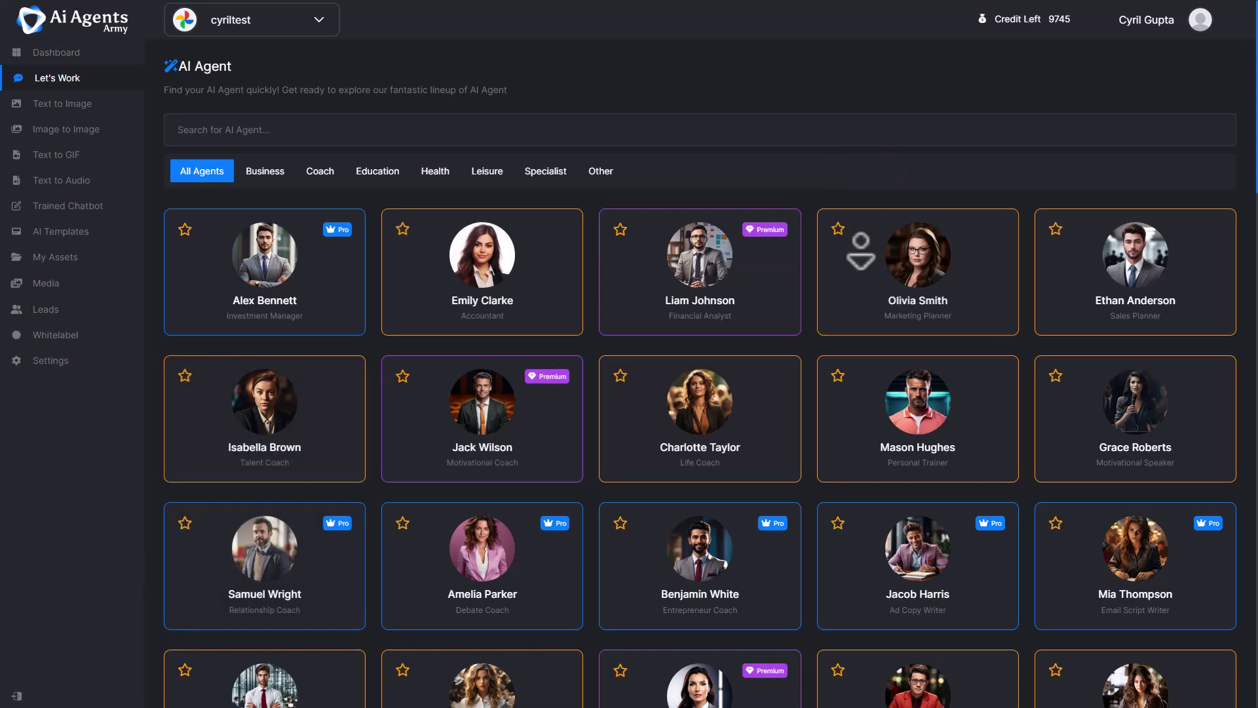
pyautogui.scroll(-20, 856, 282)
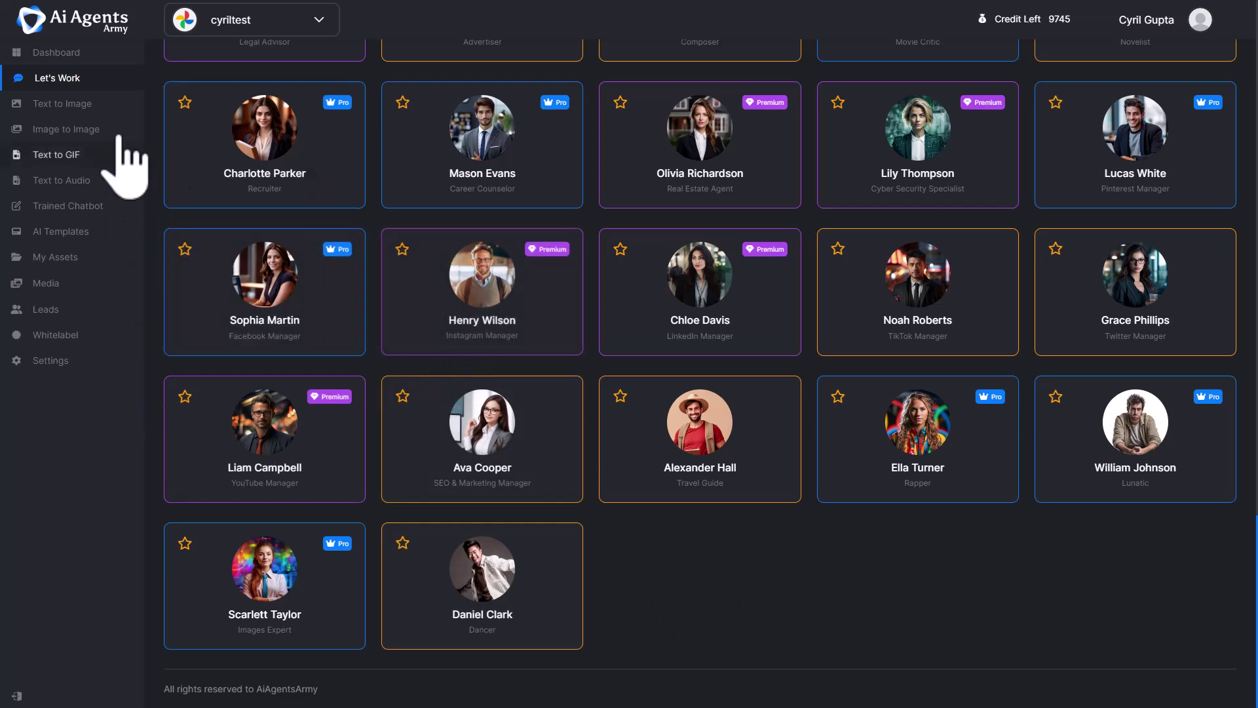
# Step: In Text to Image, generate an Oil Paint style image of a sailing ship in stormy seas
pyautogui.click(92, 105)
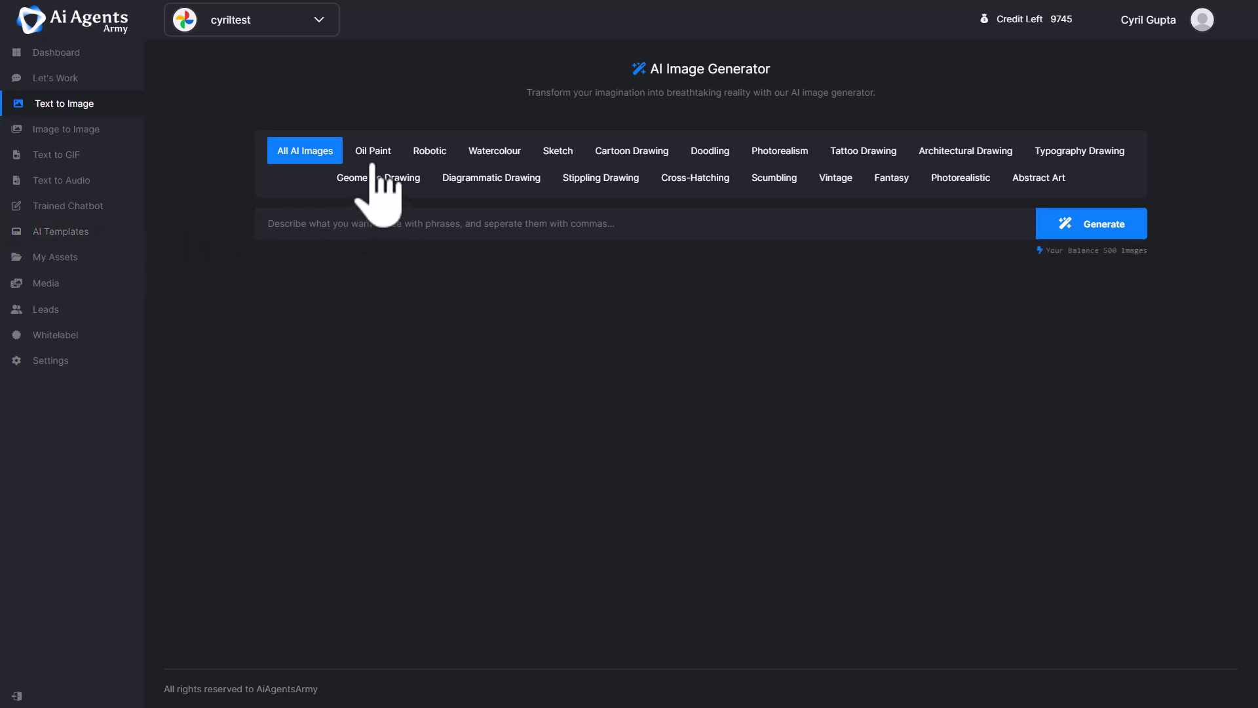
pyautogui.click(558, 149)
pyautogui.click(632, 152)
pyautogui.click(711, 152)
pyautogui.click(331, 157)
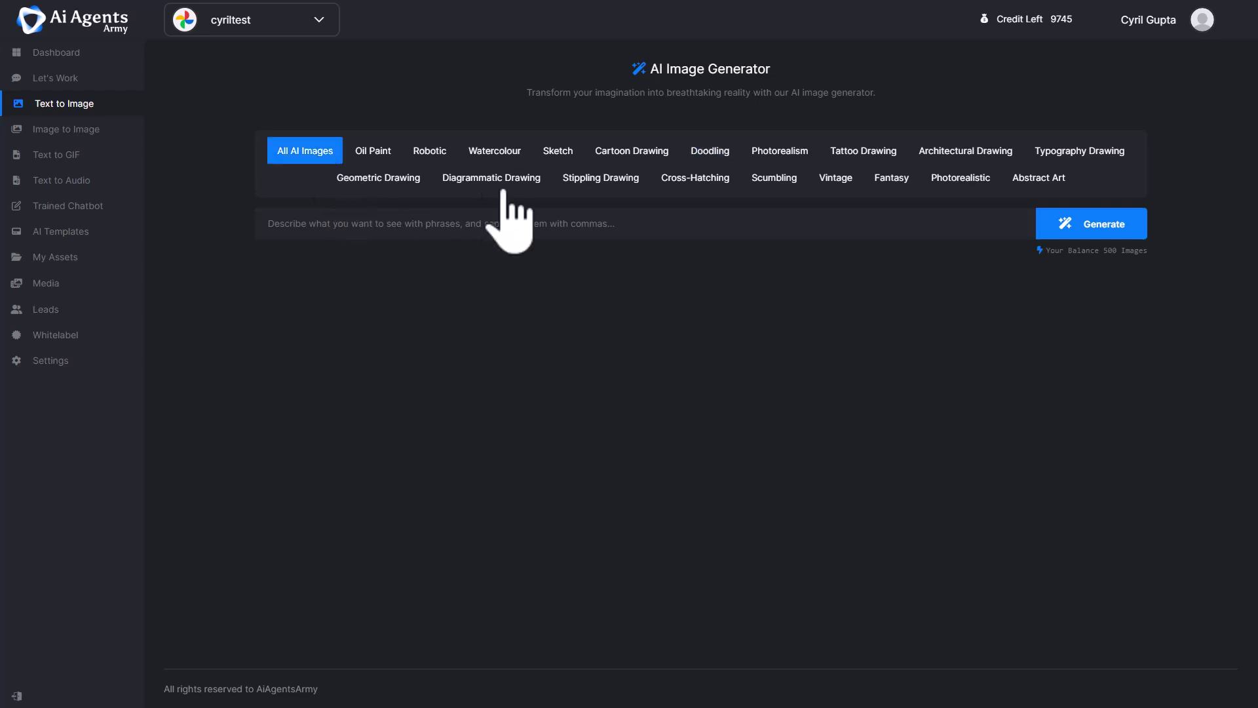
pyautogui.click(388, 155)
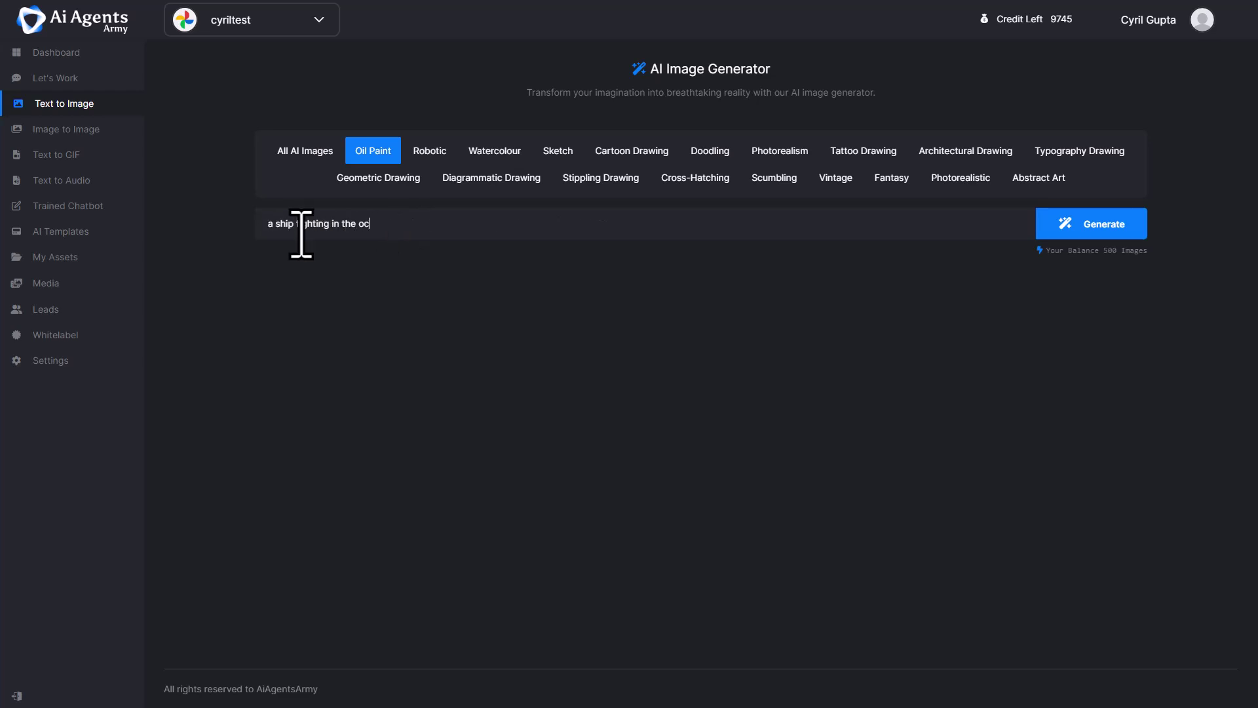
pyautogui.click(1112, 229)
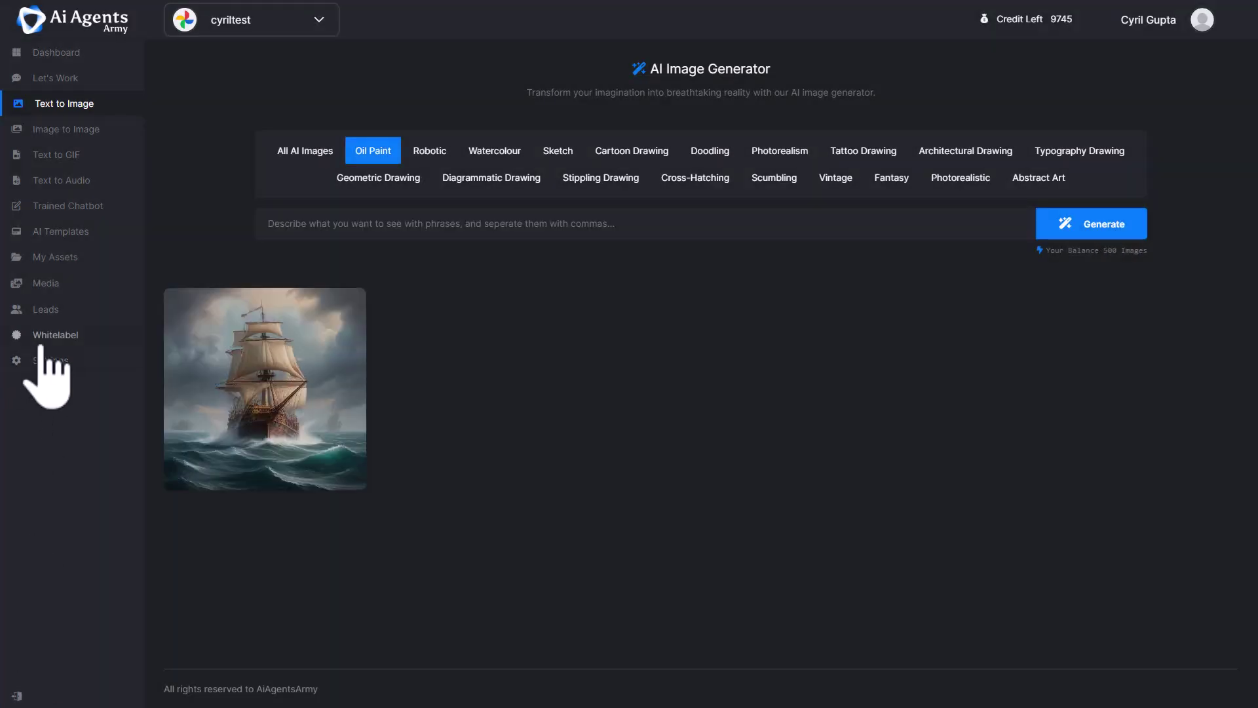
pyautogui.moveTo(265, 389)
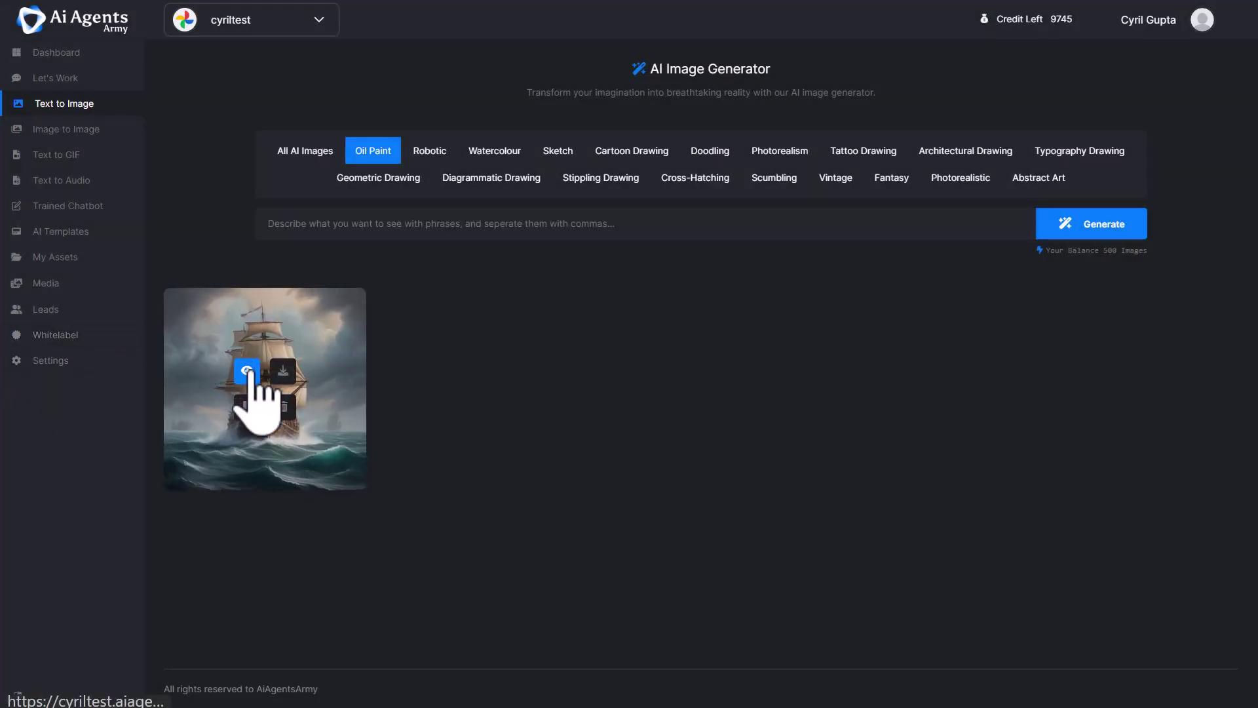
# Step: Preview the generated ship image at full size, then move to Image to Image
pyautogui.click(247, 371)
pyautogui.click(387, 409)
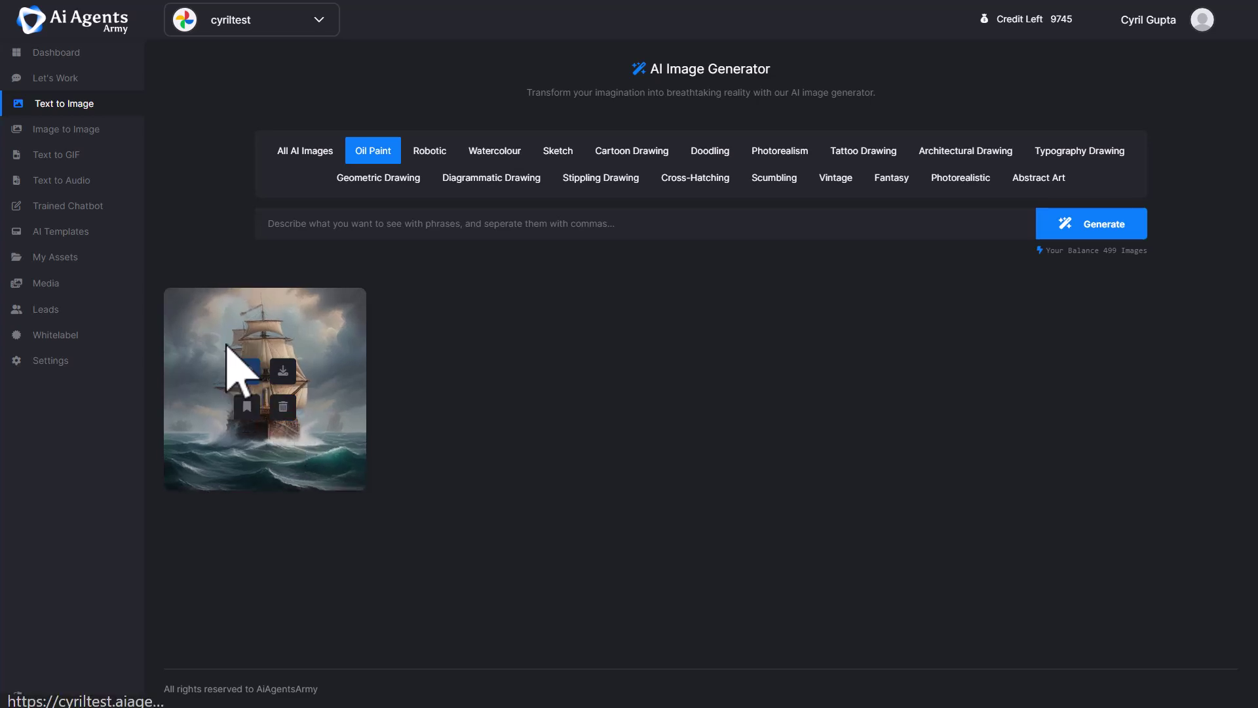
pyautogui.click(80, 133)
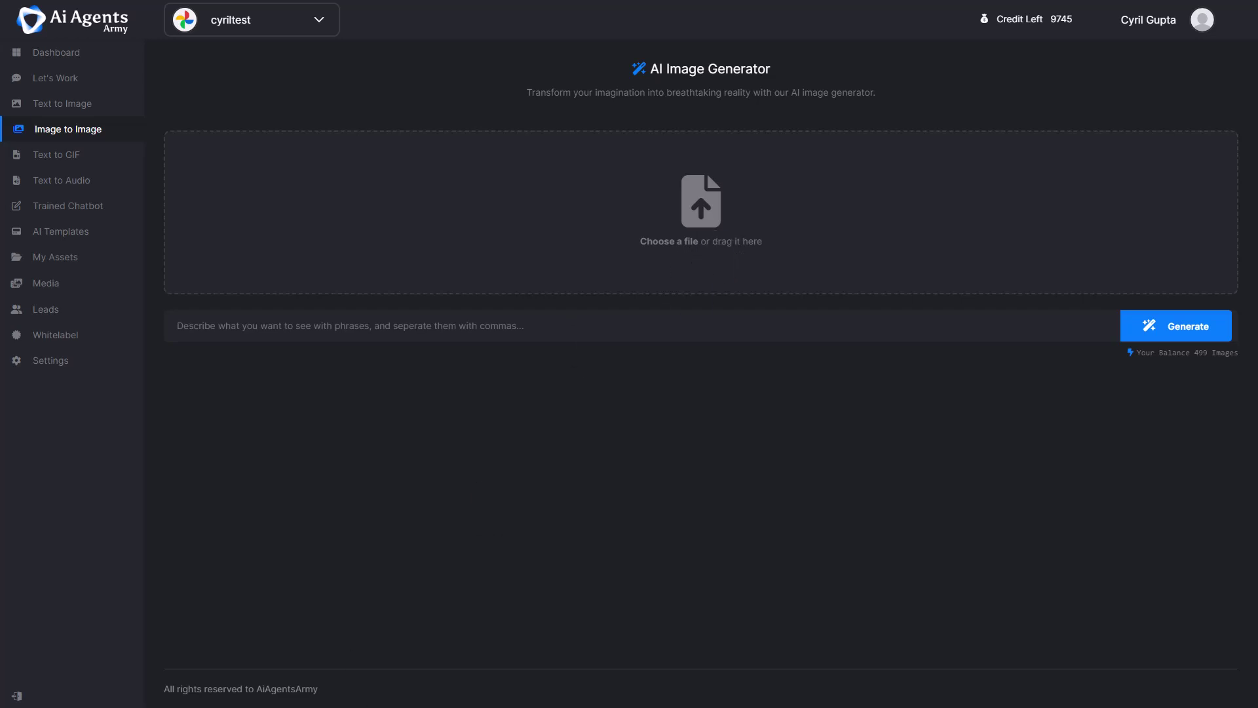
# Step: Generate a Text to GIF animation with the prompt 'fighting in the water'
pyautogui.click(62, 159)
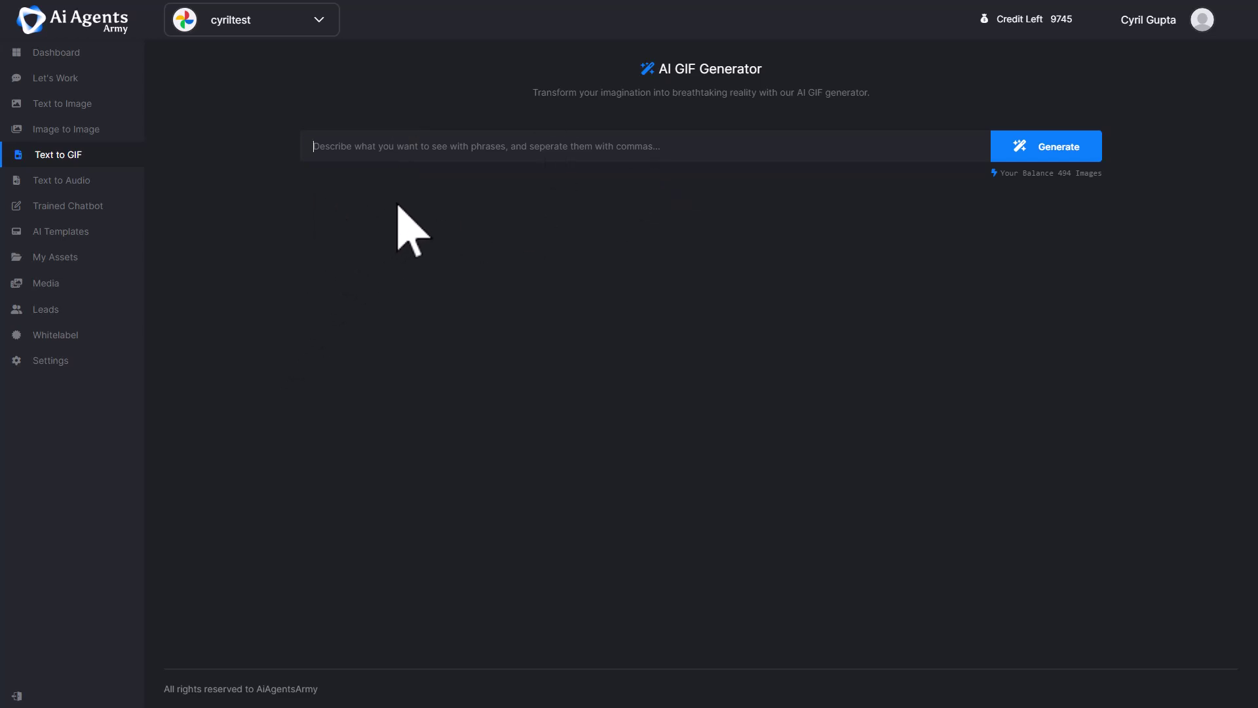
pyautogui.write('shipfighting in the water')
pyautogui.click(1045, 156)
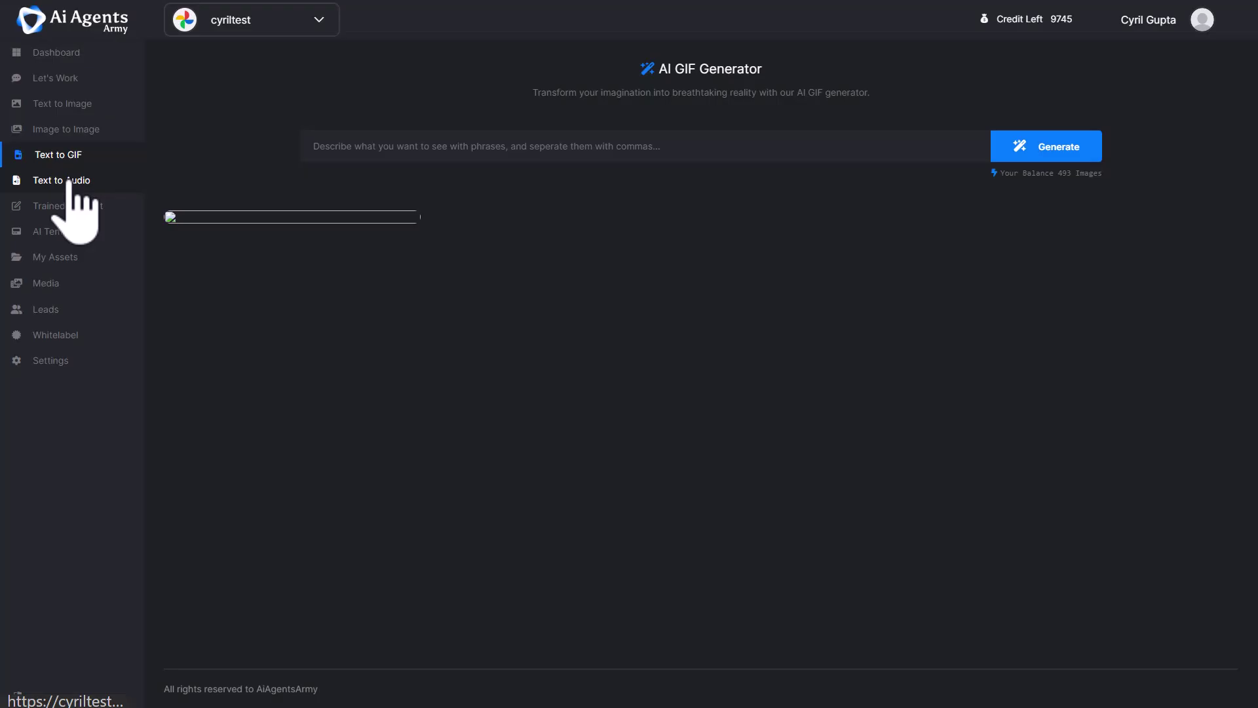
pyautogui.click(68, 182)
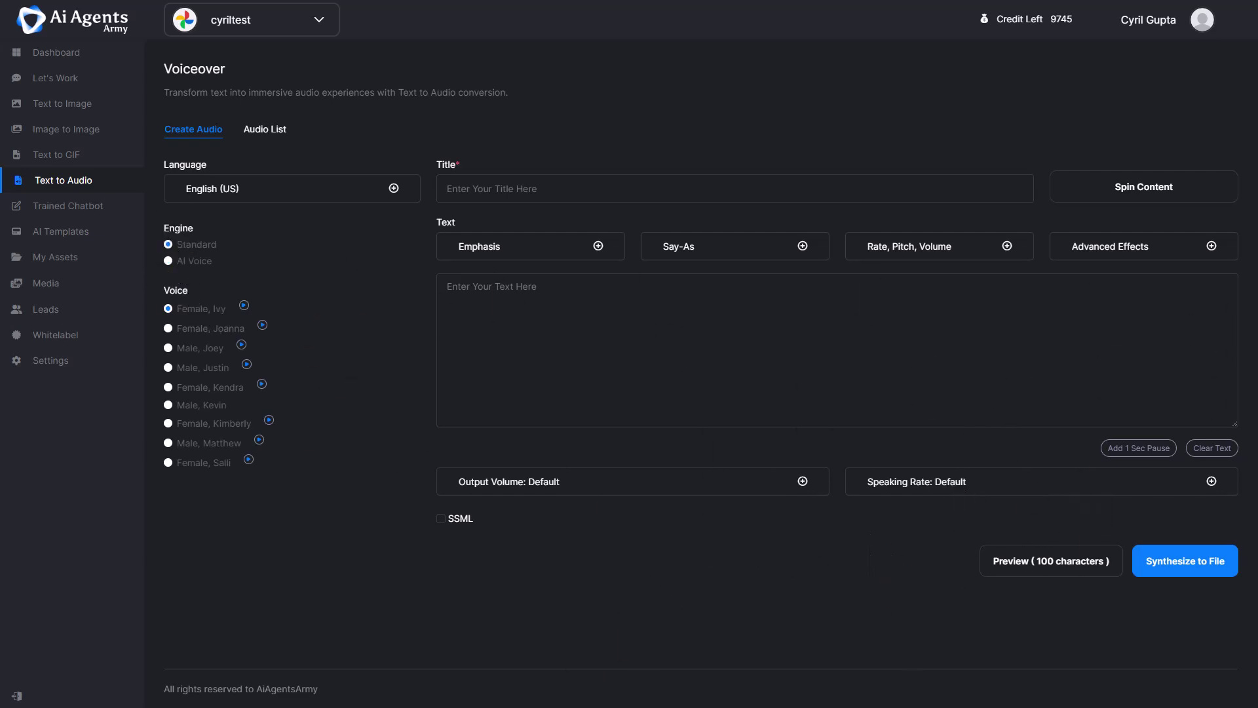
# Step: Switch the voiceover engine to AI Voice, keeping the language as English (US)
pyautogui.click(190, 260)
pyautogui.write('Random noise')
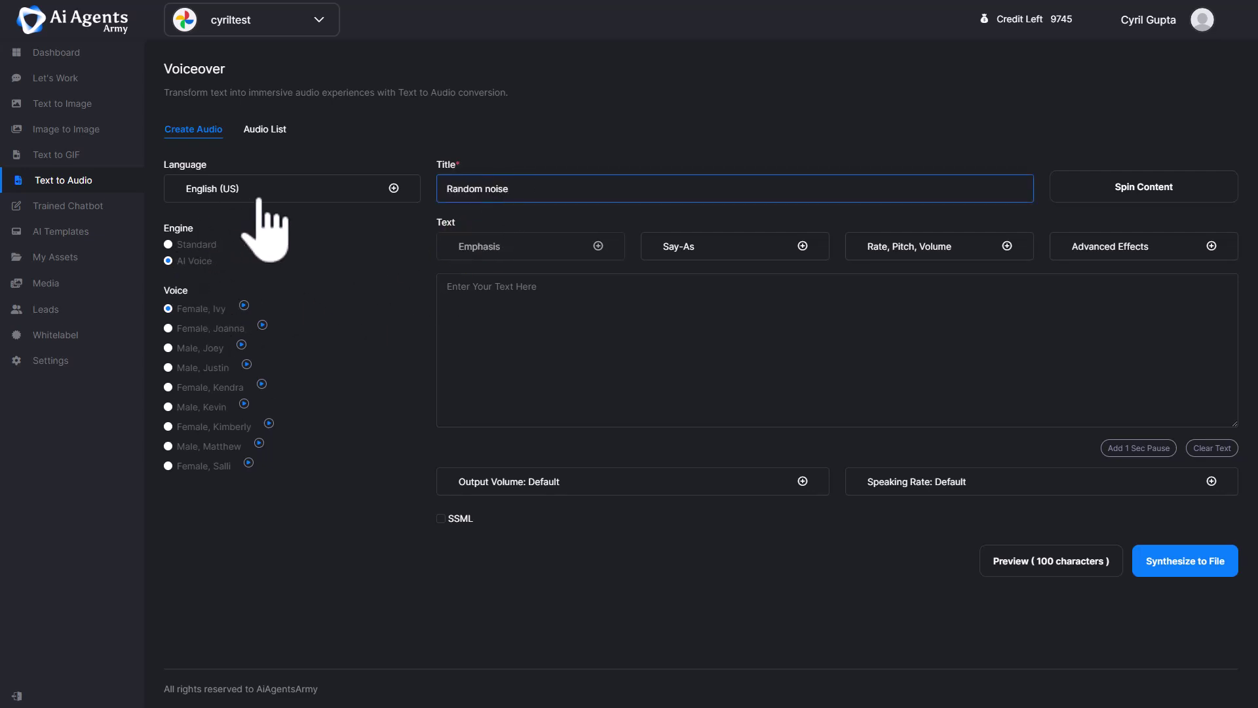
pyautogui.click(254, 198)
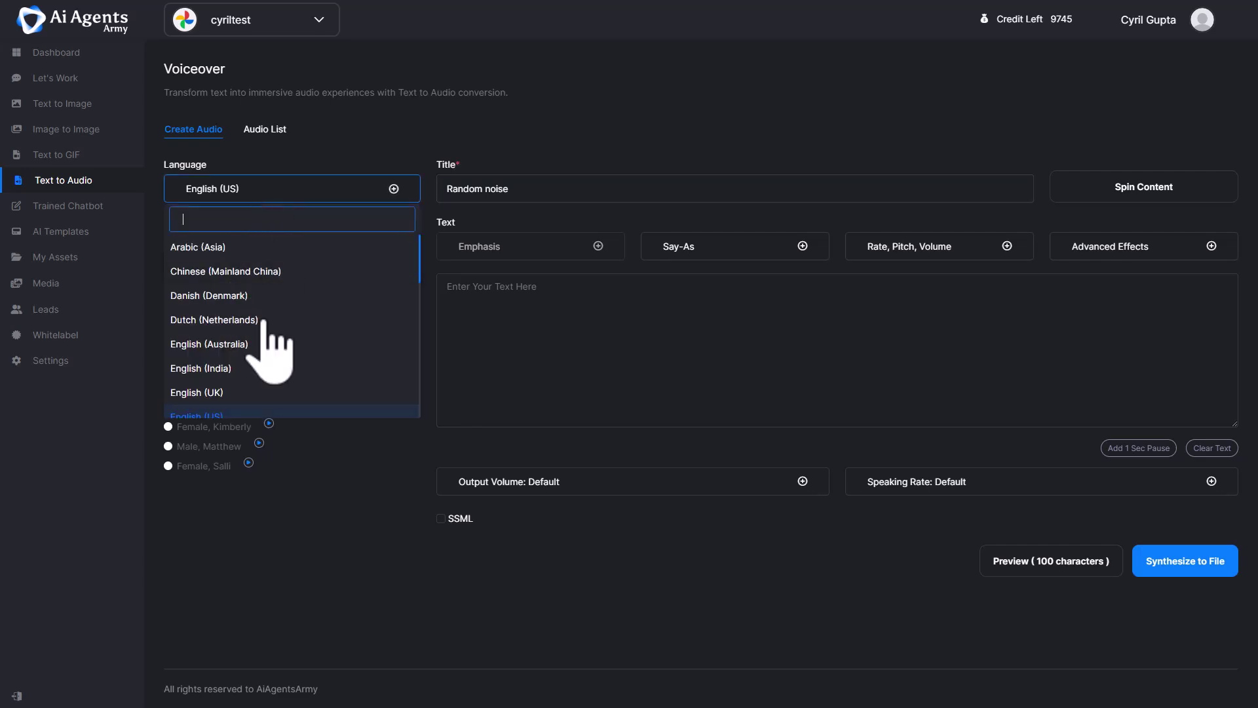
pyautogui.scroll(-5, 266, 295)
pyautogui.scroll(-3, 278, 319)
pyautogui.scroll(10, 280, 317)
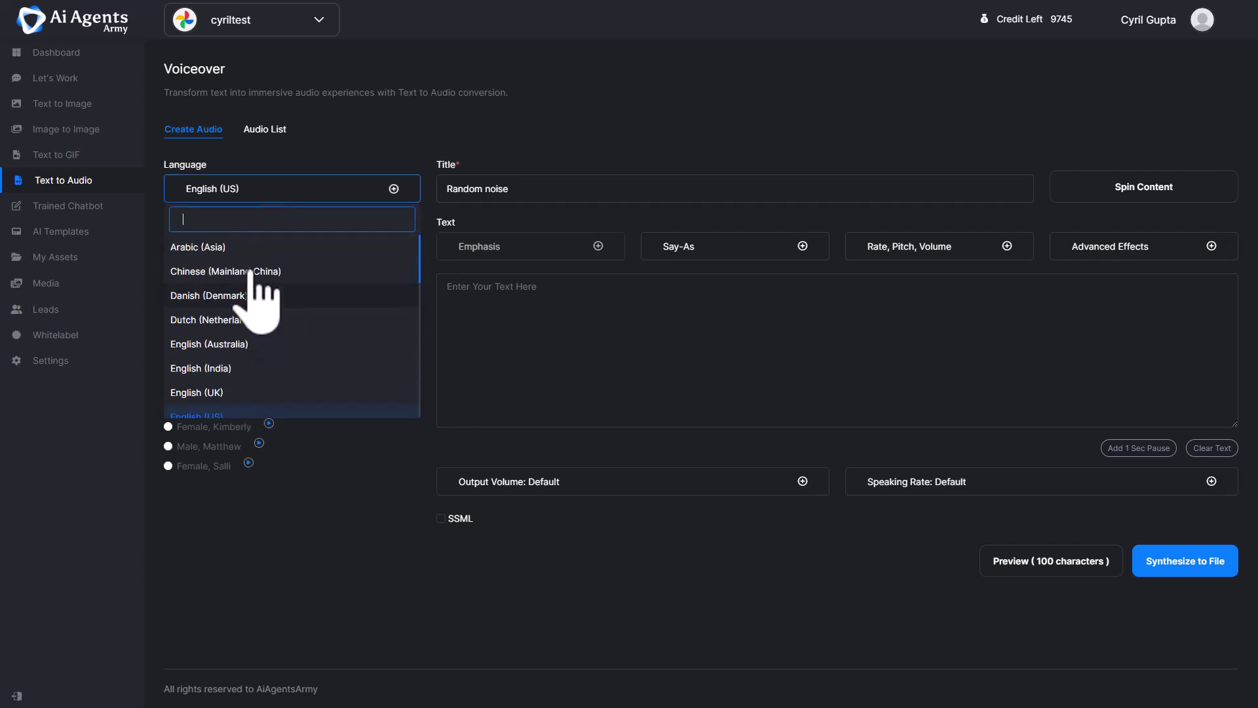
pyautogui.scroll(-2, 216, 331)
pyautogui.scroll(-2, 205, 308)
pyautogui.scroll(-3, 239, 331)
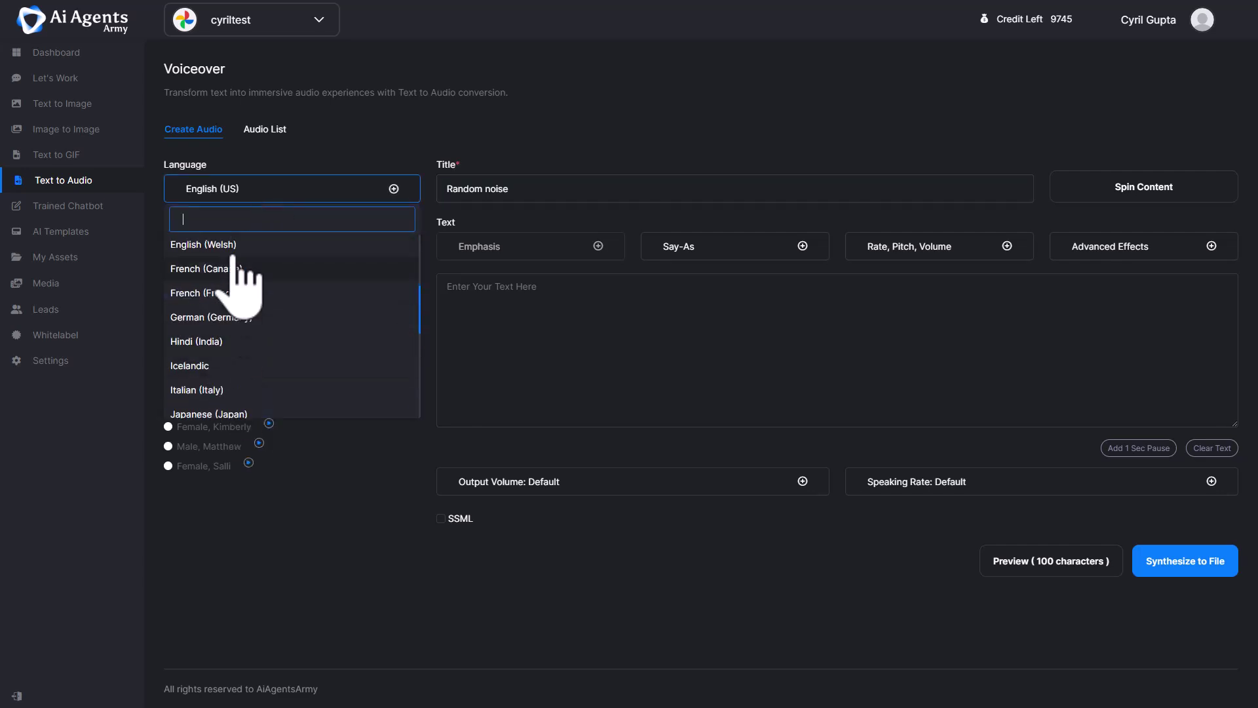
pyautogui.scroll(3, 244, 275)
pyautogui.click(276, 484)
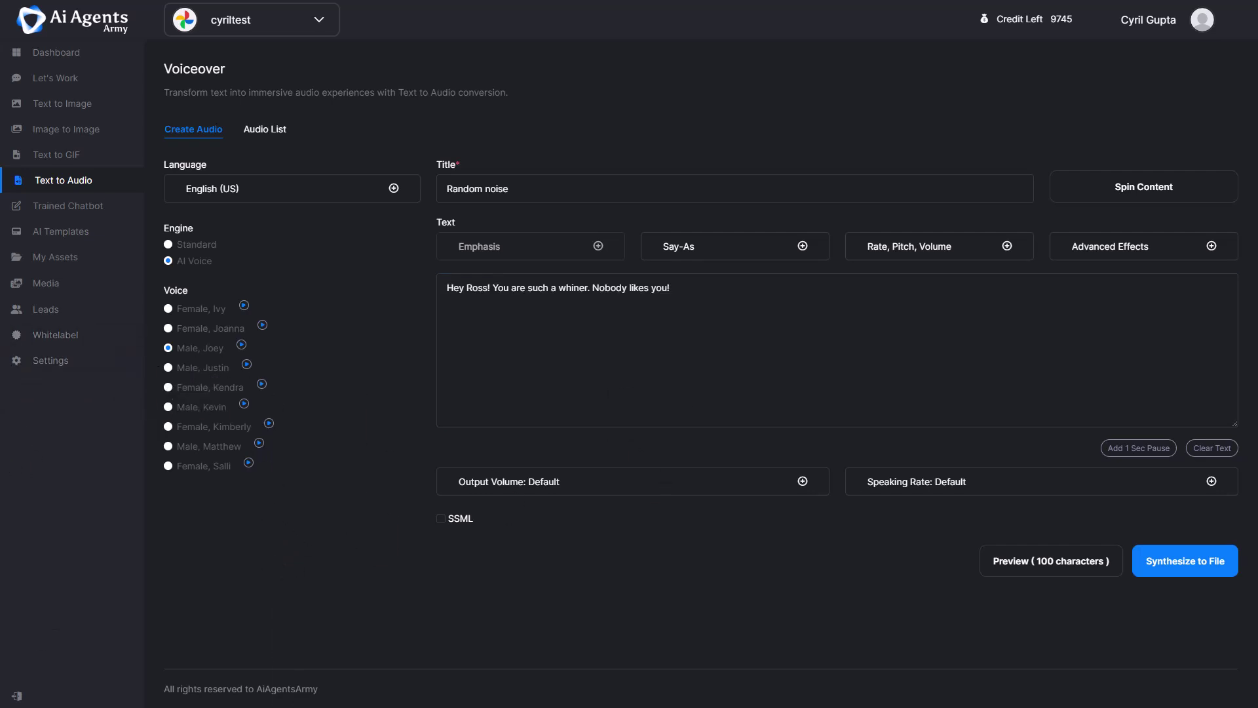
# Step: Finalize the voiceover text and synthesize the 'Random noise' voiceover to a file
pyautogui.click(561, 296)
pyautogui.moveTo(716, 348); pyautogui.dragTo(554, 289)
pyautogui.hotkey('ctrl', 'a')
pyautogui.click(520, 346)
pyautogui.click(1165, 571)
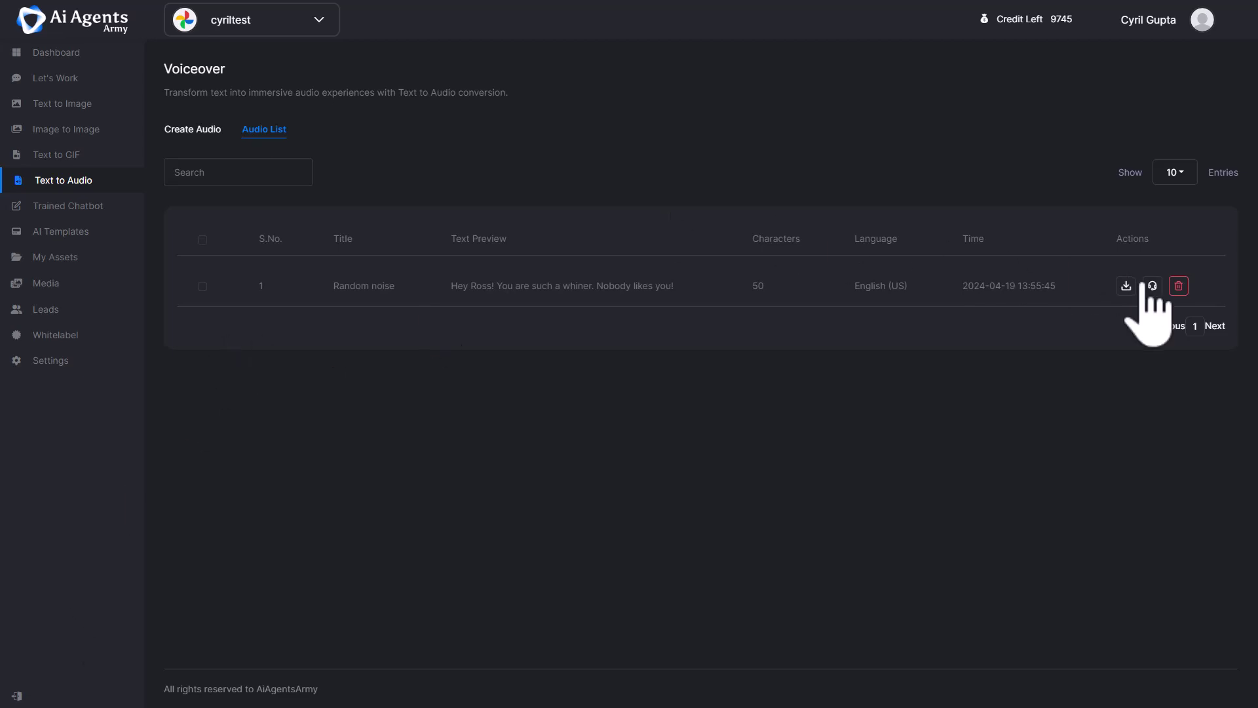
# Step: Play the 'Random noise' voiceover in the Voice Player, then close it and return to Create Audio
pyautogui.click(1152, 286)
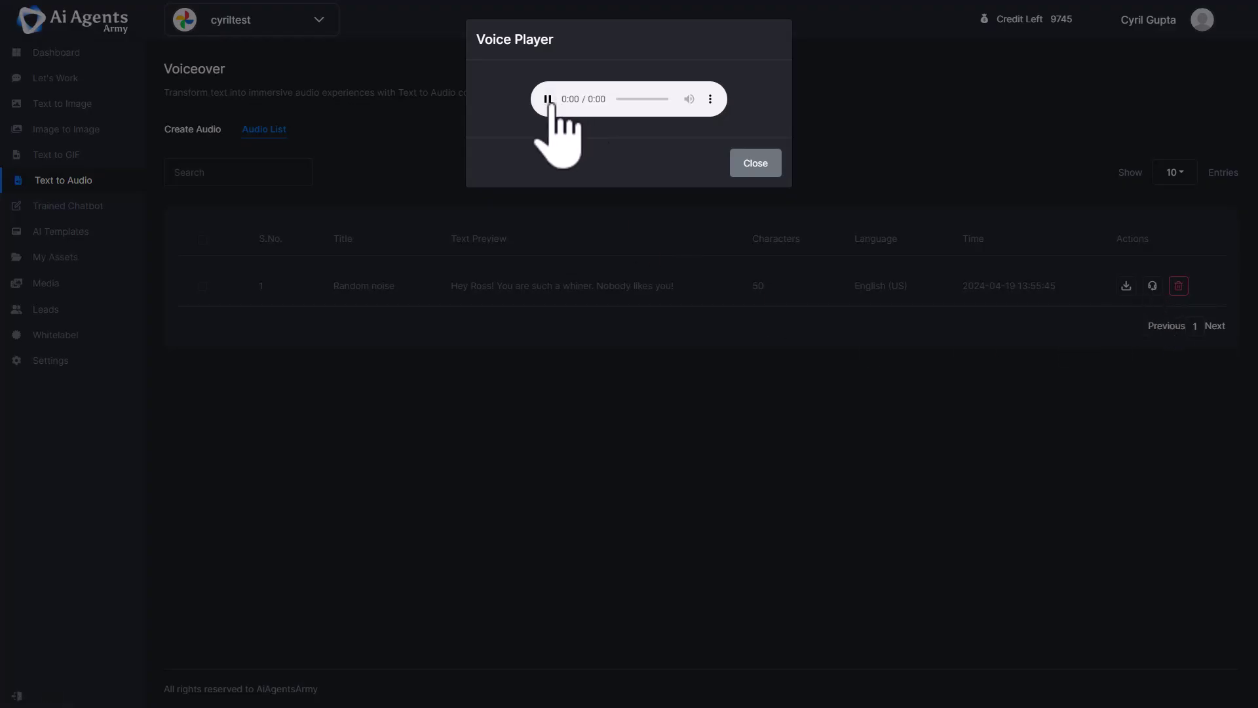
pyautogui.click(547, 99)
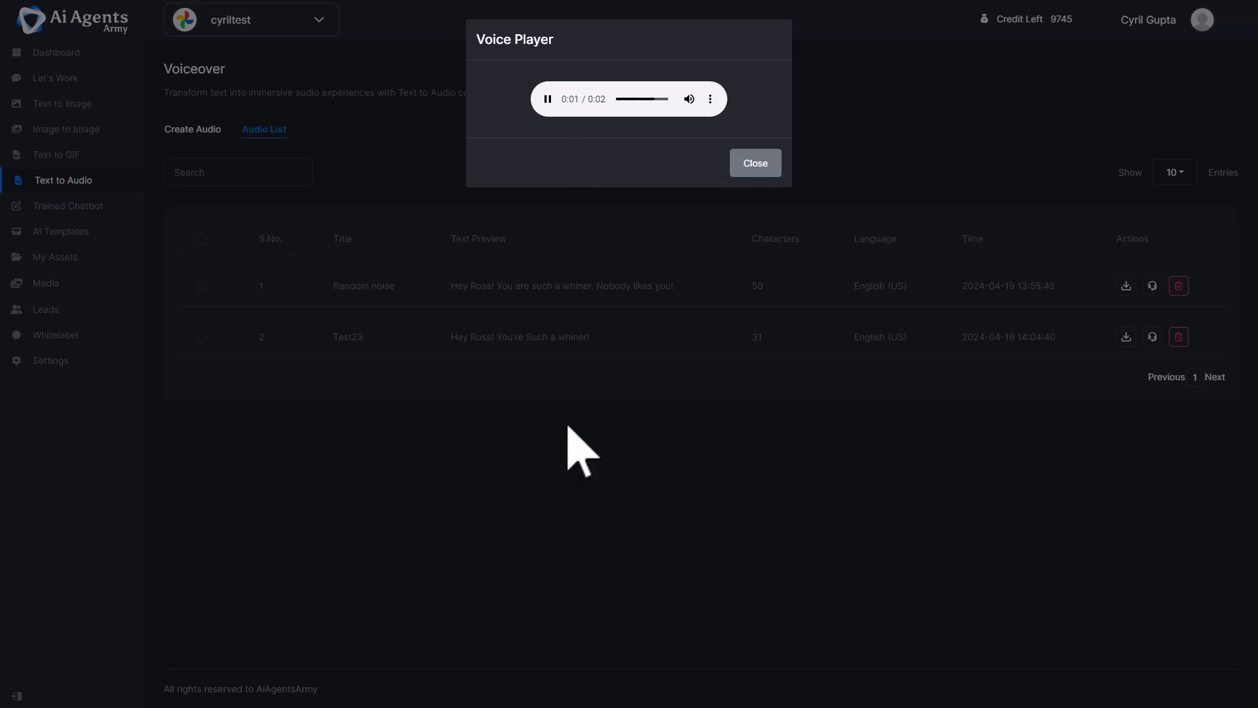
pyautogui.click(246, 214)
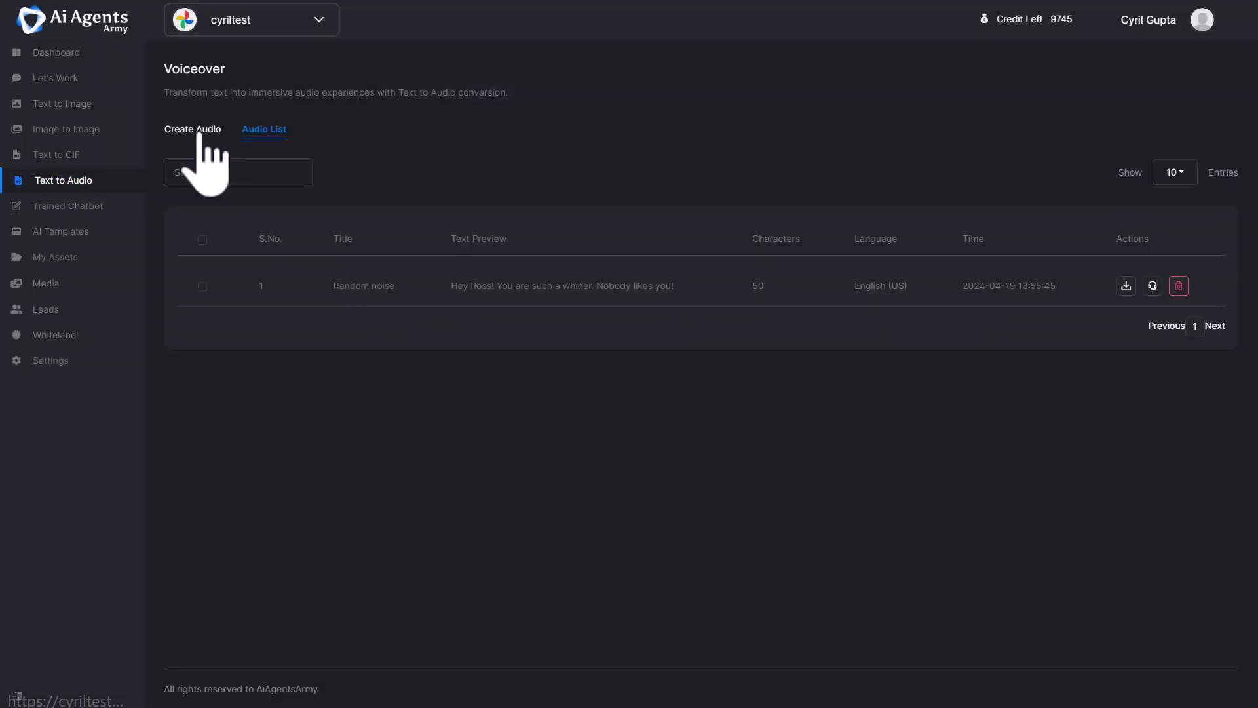
pyautogui.click(194, 130)
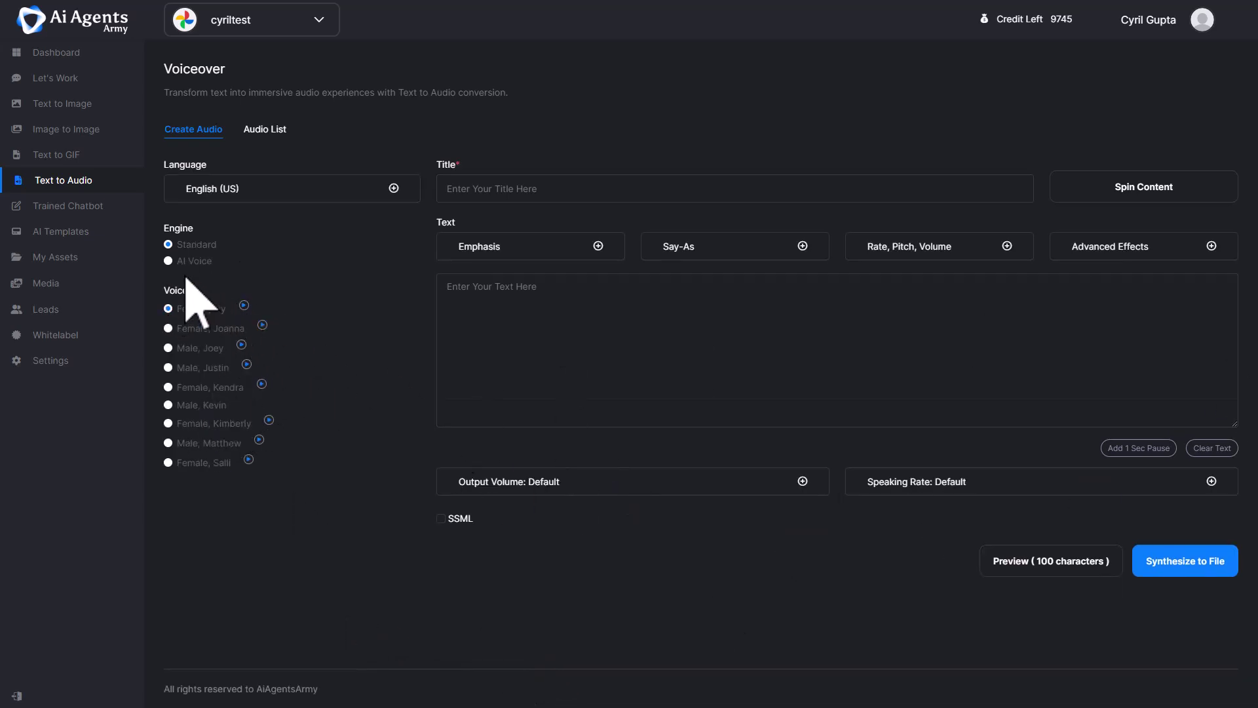
pyautogui.click(98, 222)
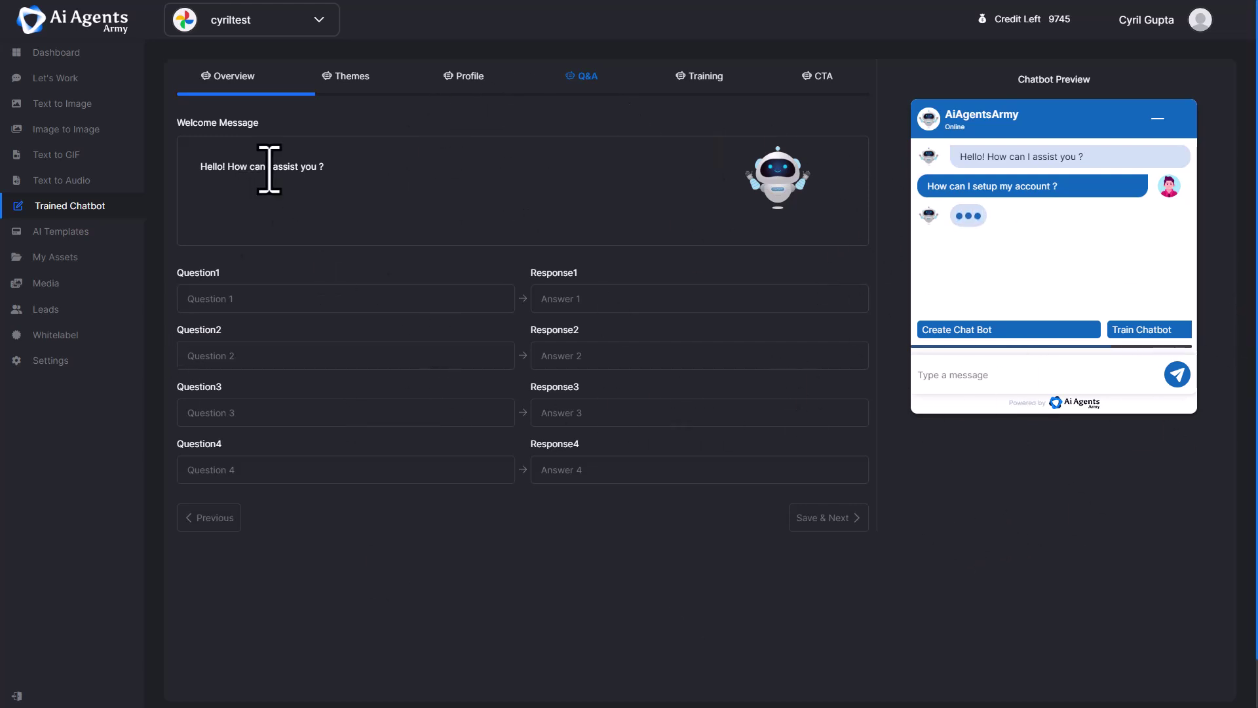
pyautogui.tripleClick(325, 161)
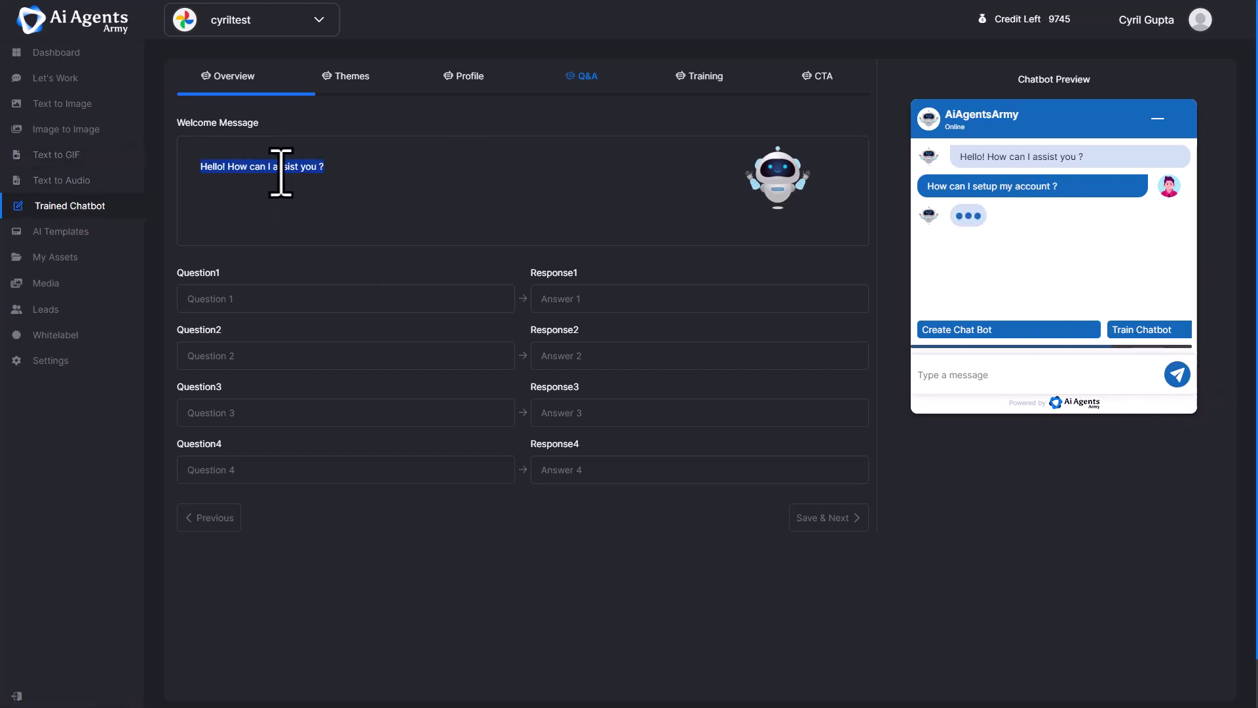
pyautogui.moveTo(196, 168); pyautogui.dragTo(332, 164)
pyautogui.click(332, 163)
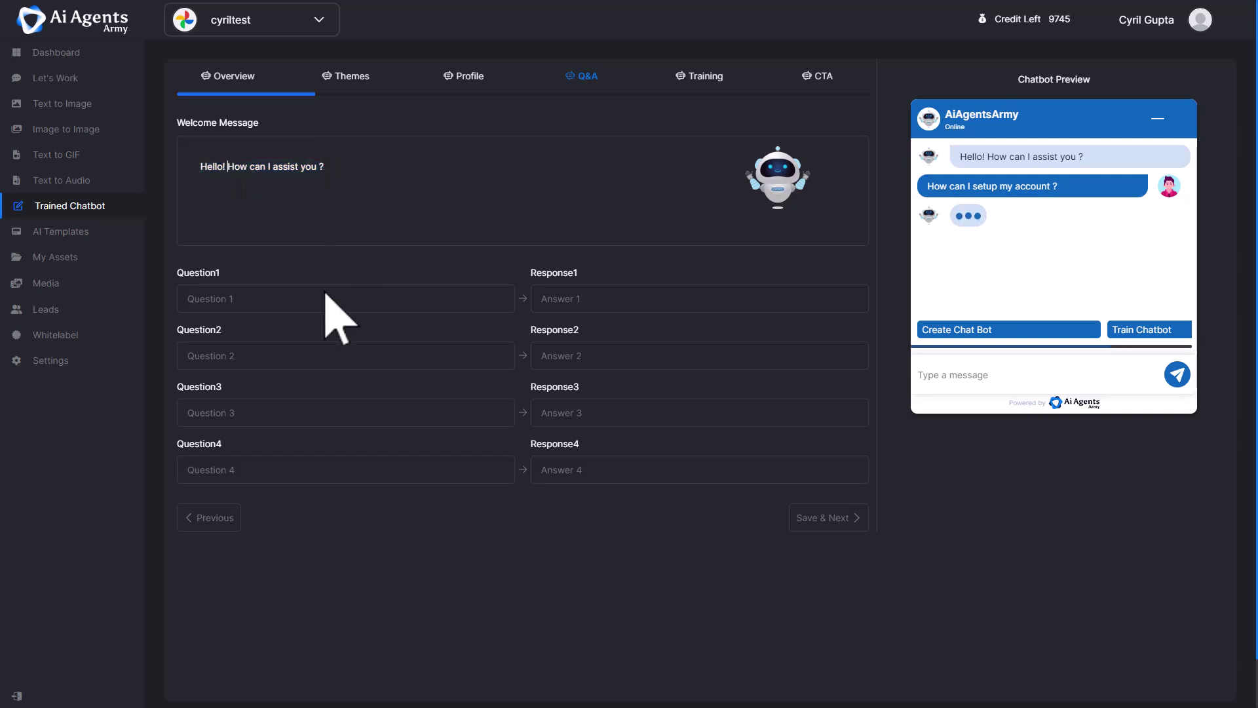
pyautogui.click(609, 296)
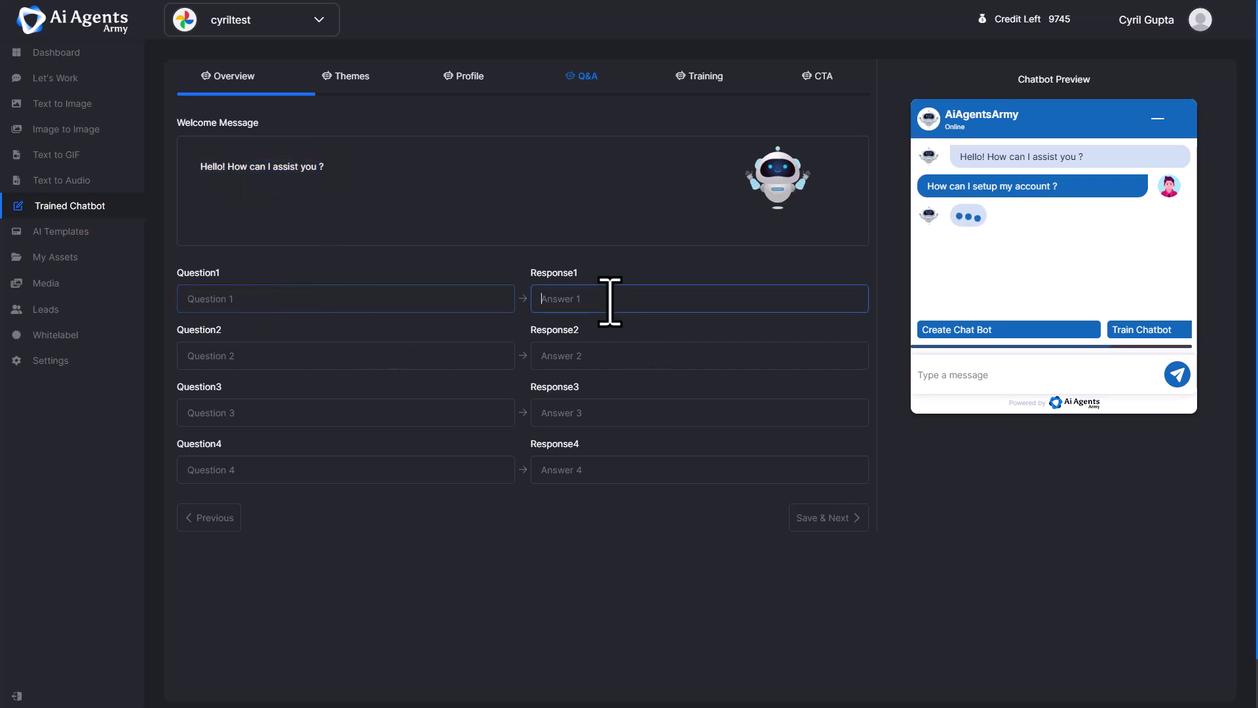
pyautogui.click(226, 356)
pyautogui.click(218, 412)
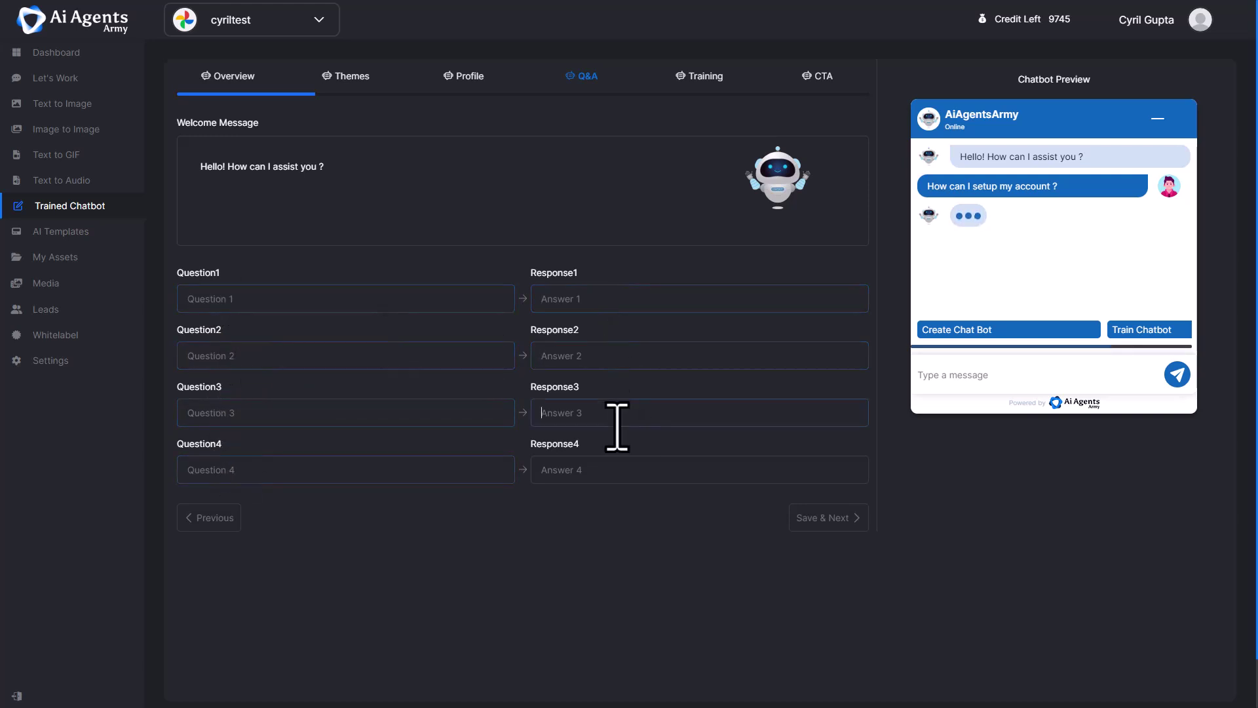
pyautogui.click(617, 354)
pyautogui.click(611, 296)
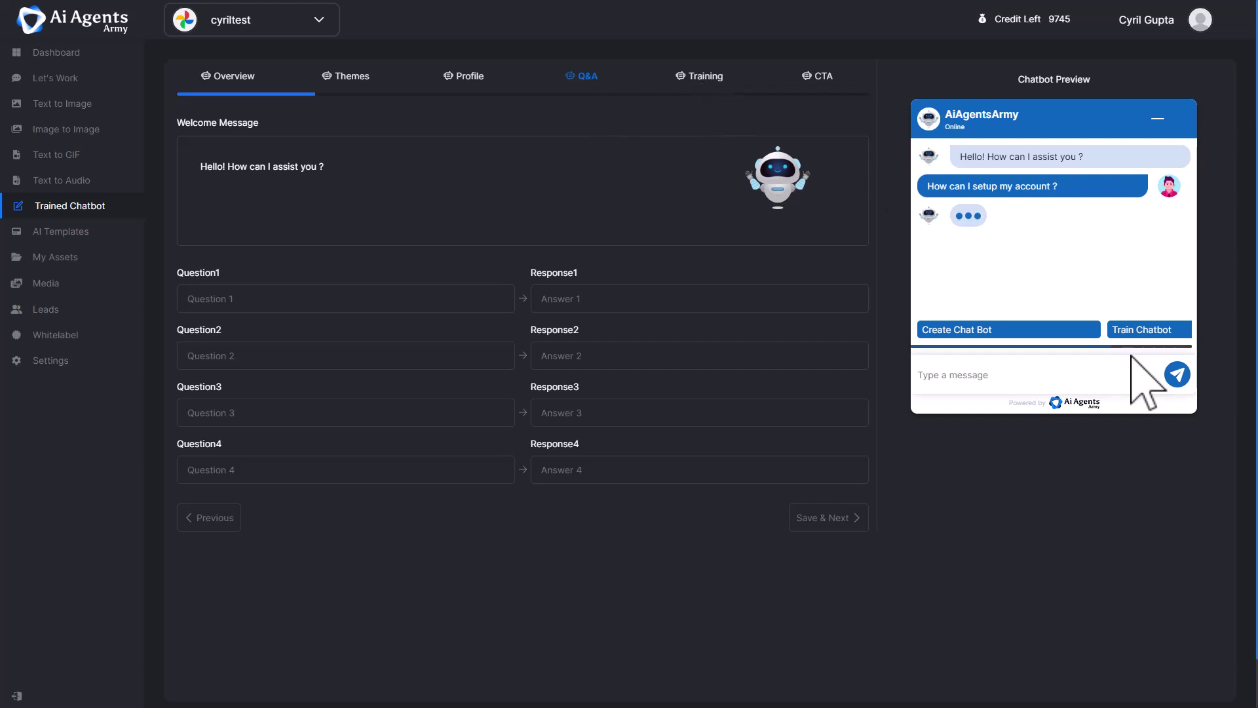
# Step: Save the chatbot's Q&A pairs and attempt a PDF upload to train the bot
pyautogui.click(827, 517)
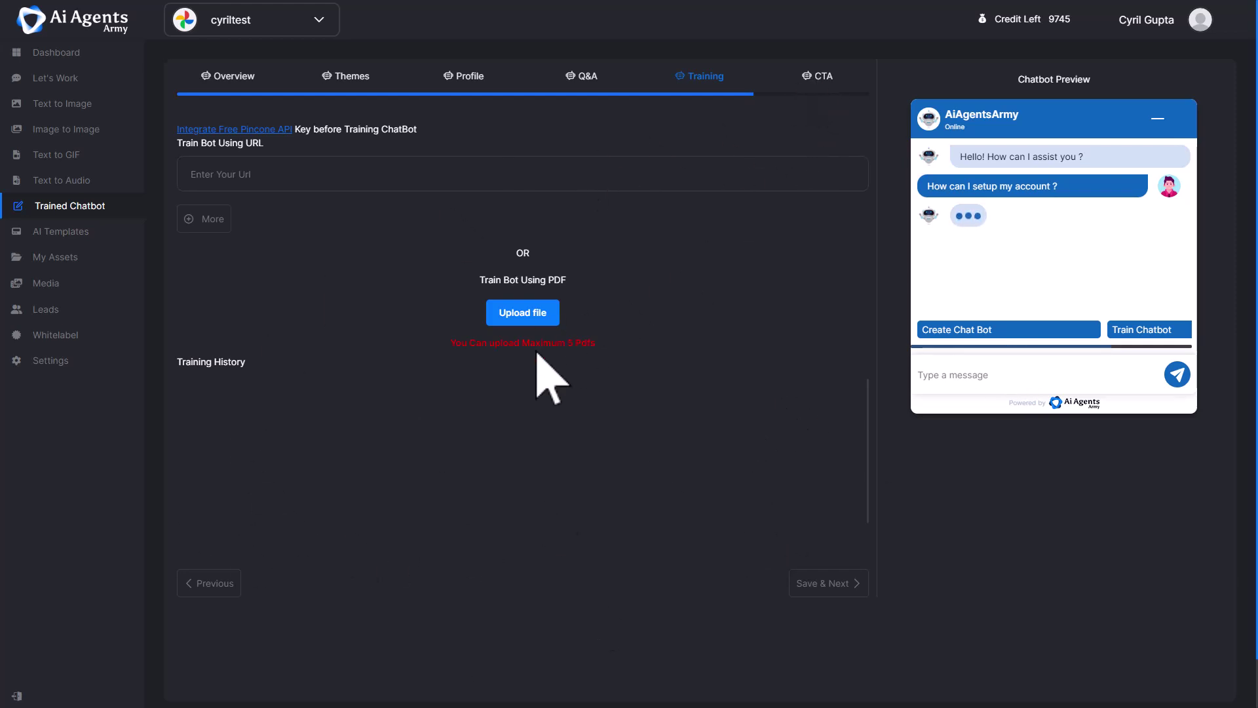
pyautogui.click(818, 583)
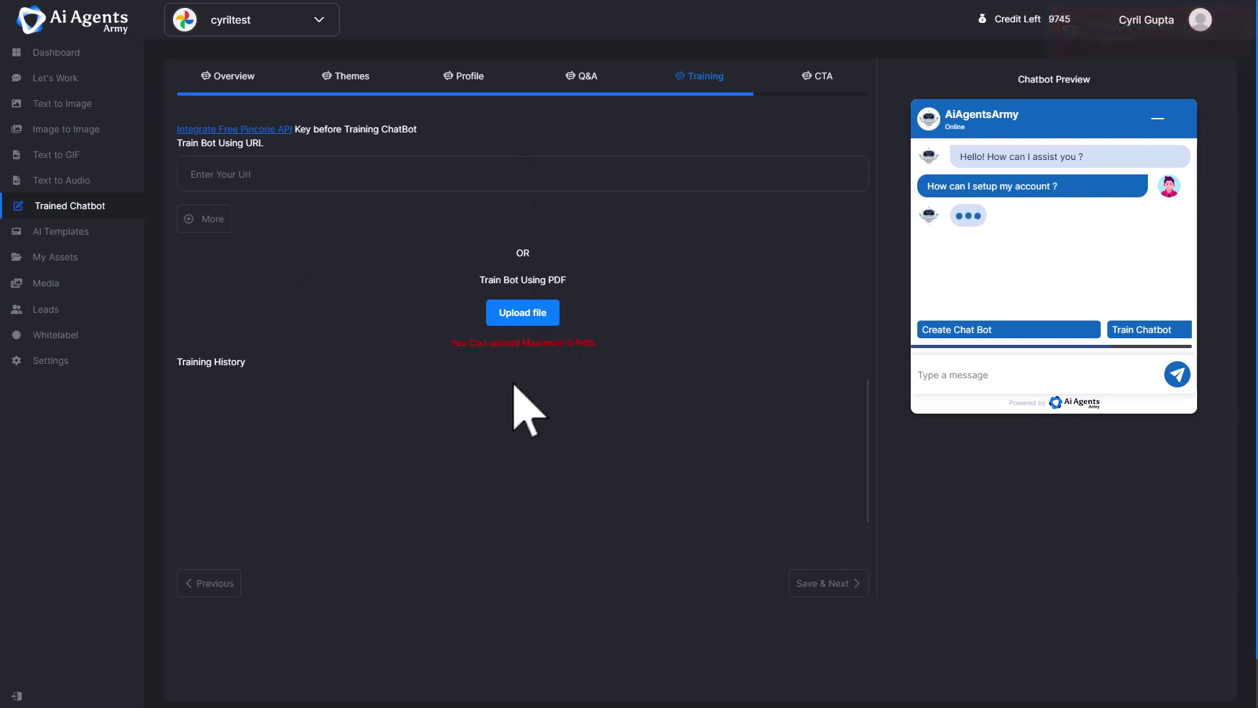
# Step: Open the AI Templates gallery and scroll through the ready-made designs
pyautogui.click(84, 230)
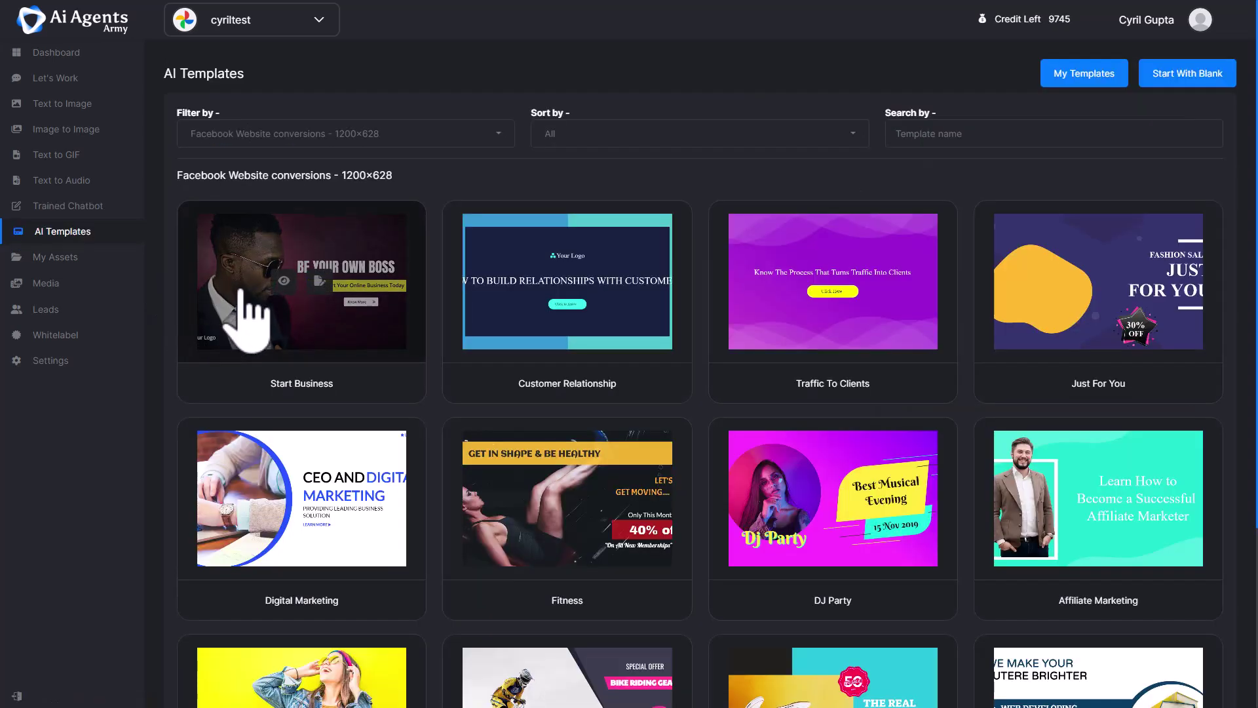
pyautogui.scroll(-3, 551, 419)
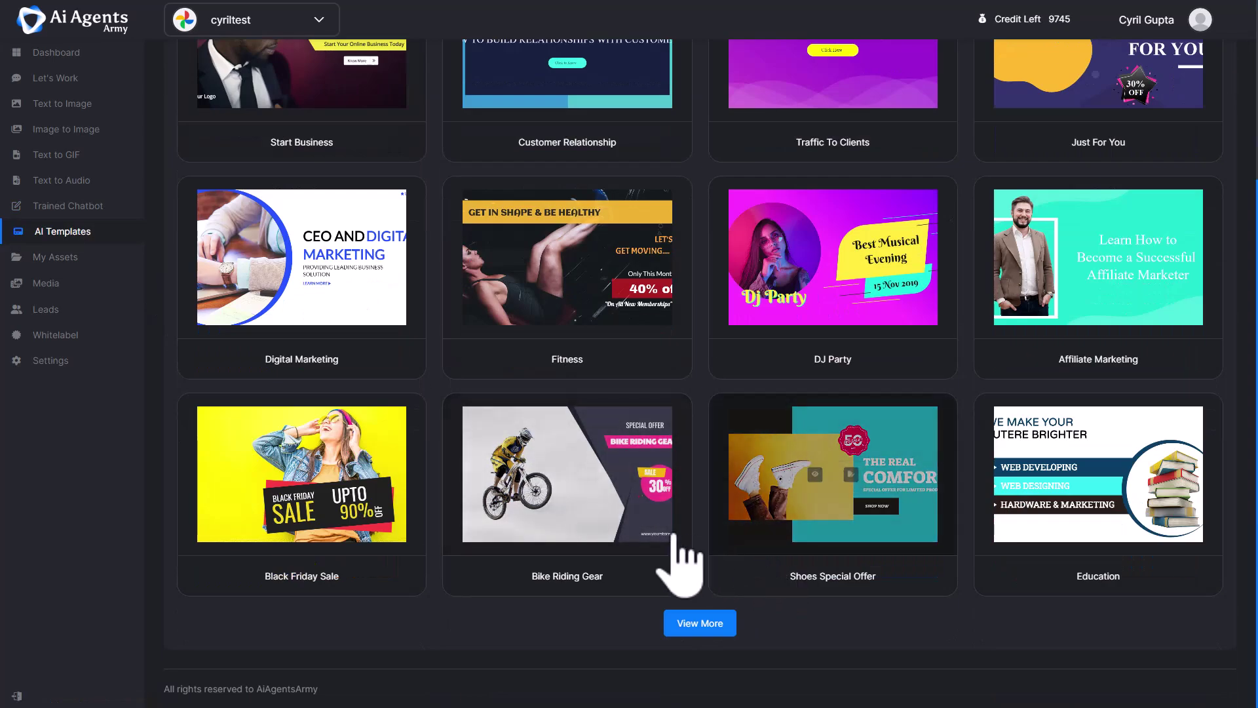
pyautogui.scroll(3, 570, 491)
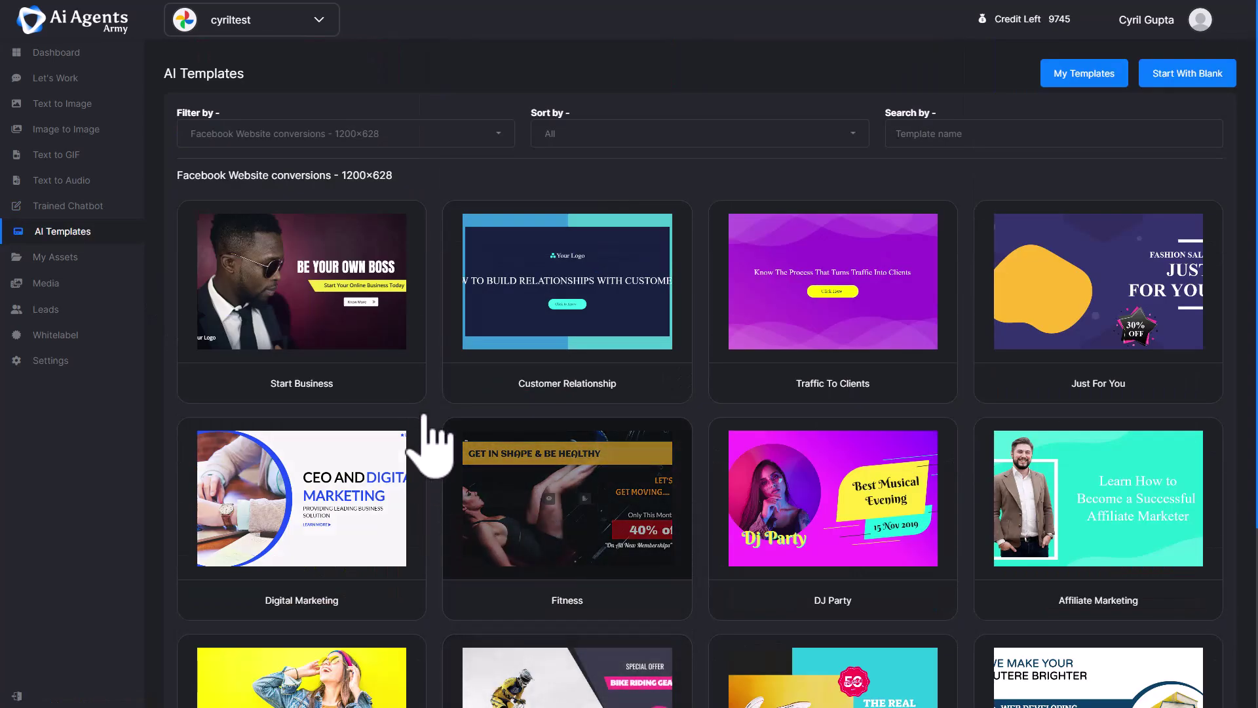
pyautogui.scroll(-2, 774, 531)
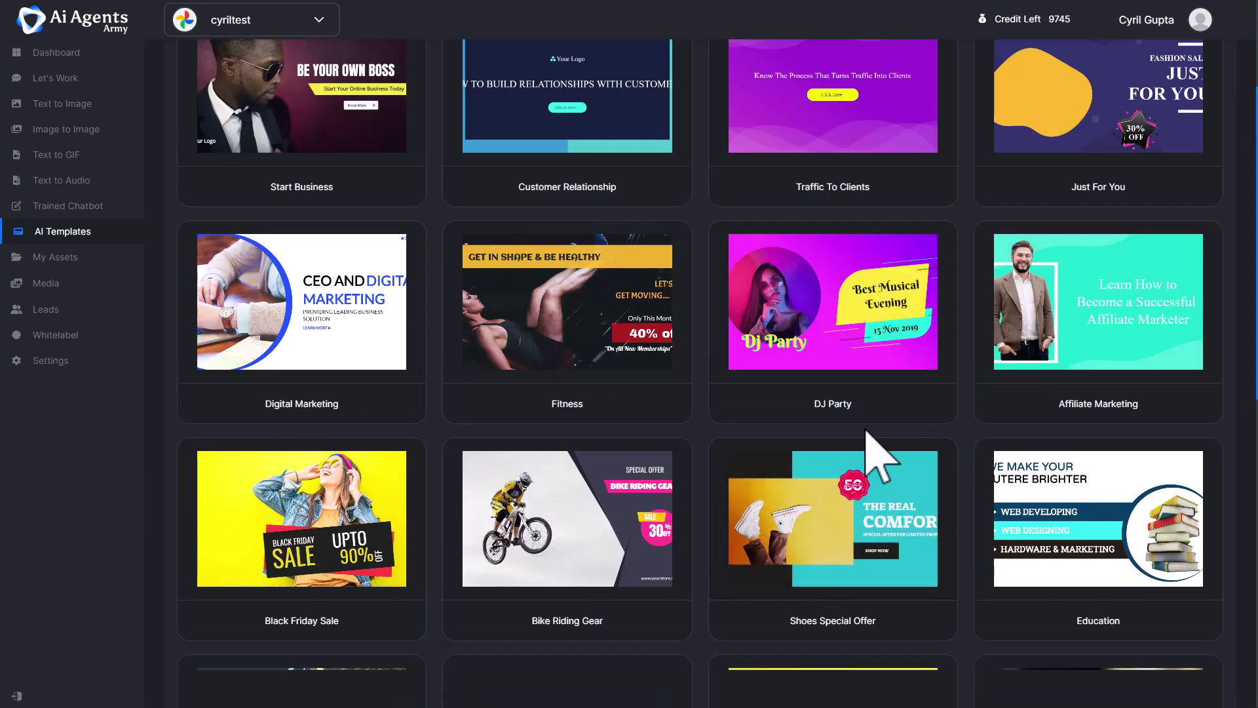
pyautogui.scroll(2, 380, 445)
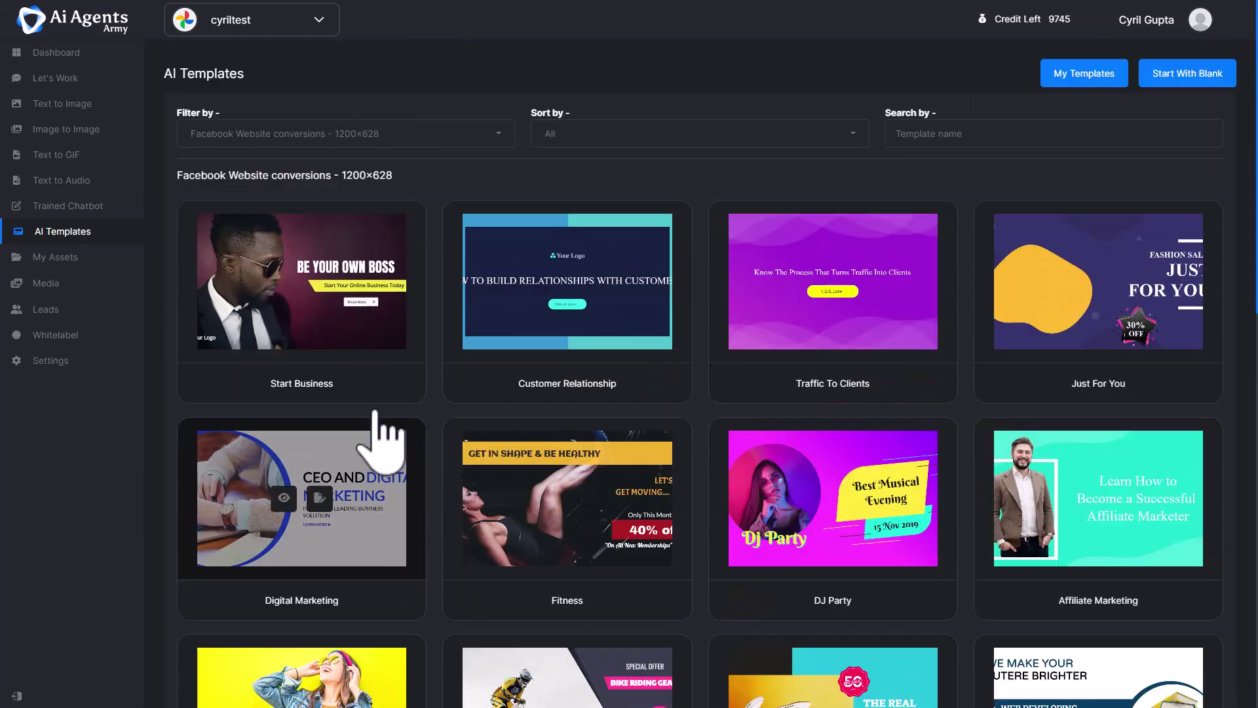
# Step: Review the template category and size lists, ending on Facebook Website conversions (1200×628)
pyautogui.click(668, 134)
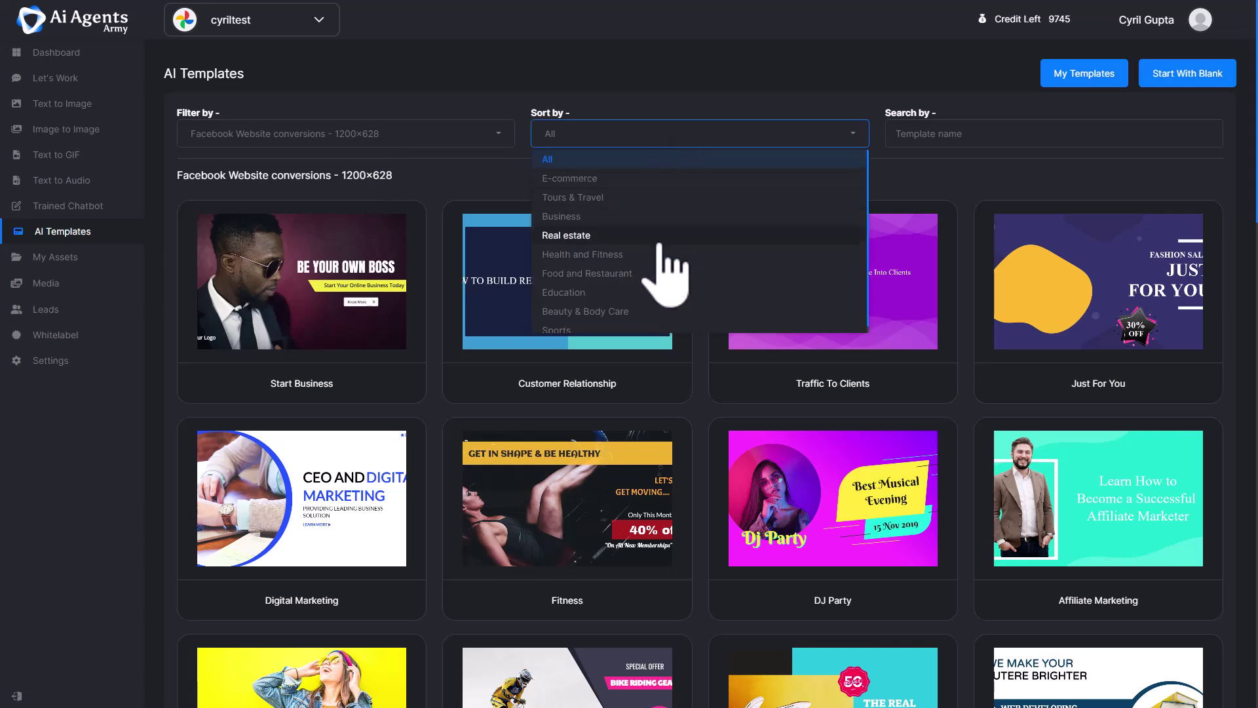
pyautogui.scroll(-1, 655, 216)
pyautogui.scroll(-2, 657, 204)
pyautogui.scroll(3, 662, 216)
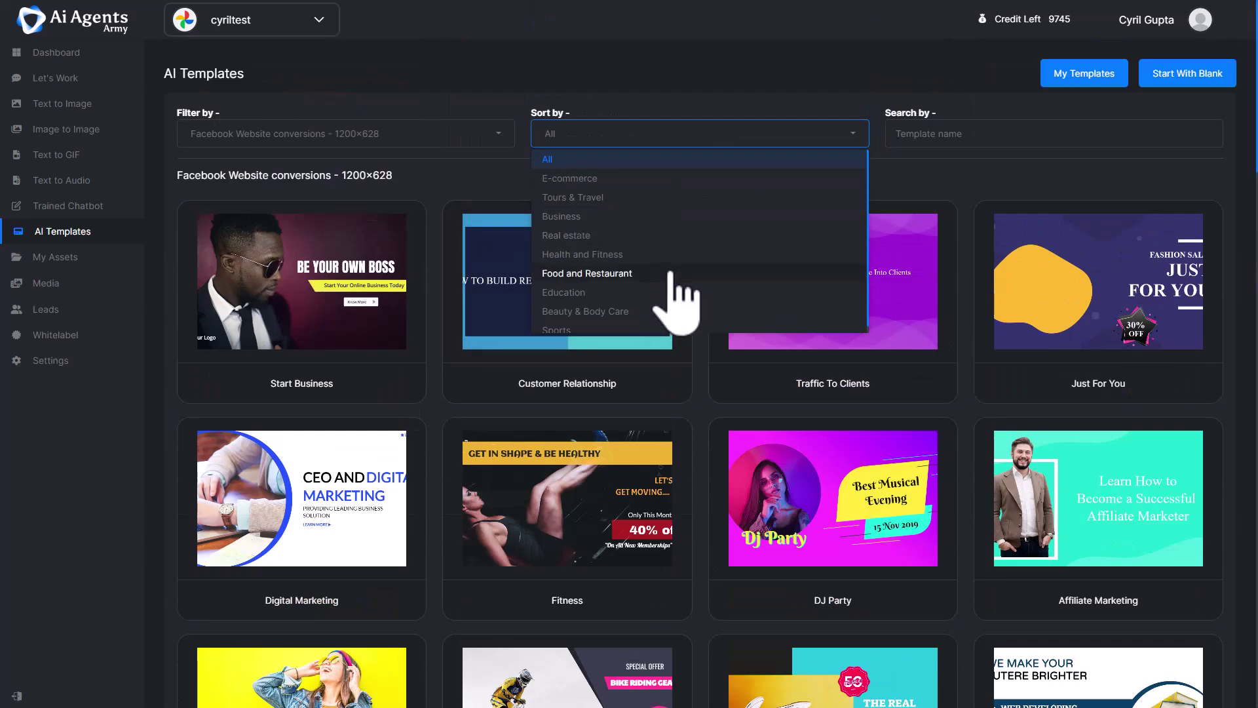
pyautogui.click(459, 139)
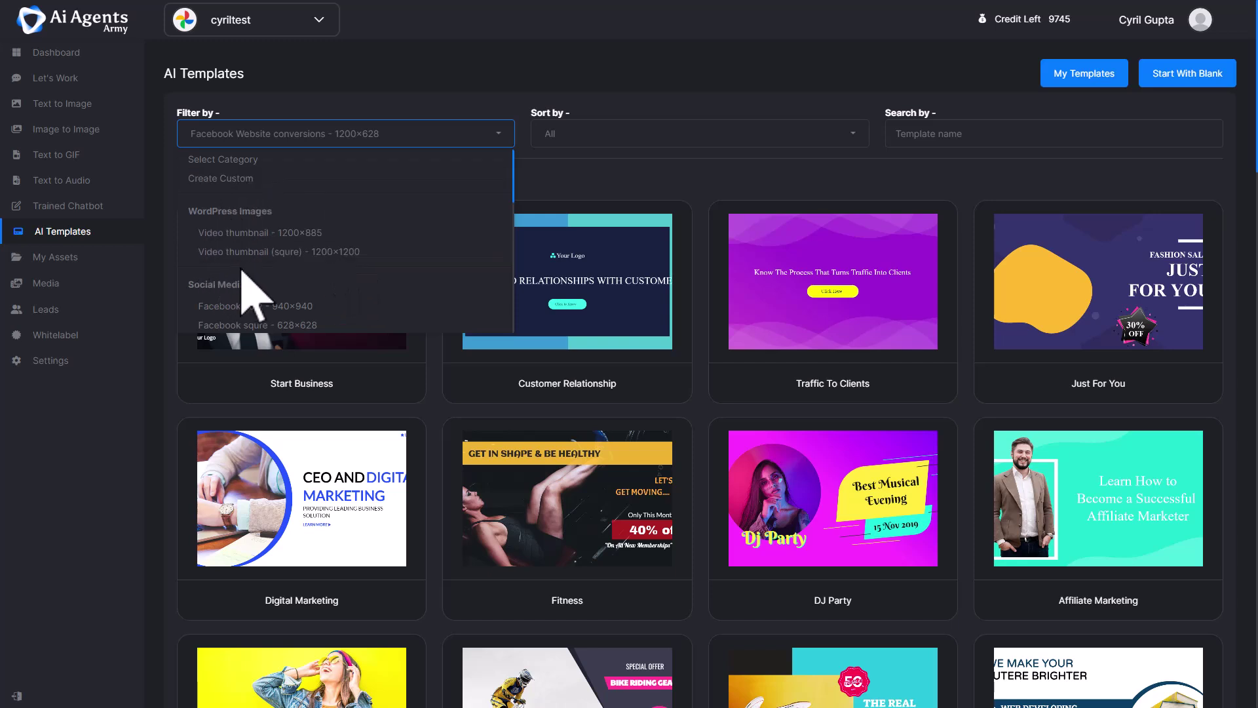
pyautogui.scroll(-1, 255, 288)
pyautogui.scroll(-1, 256, 292)
pyautogui.scroll(-1, 269, 296)
pyautogui.scroll(-1, 285, 288)
pyautogui.scroll(-2, 285, 268)
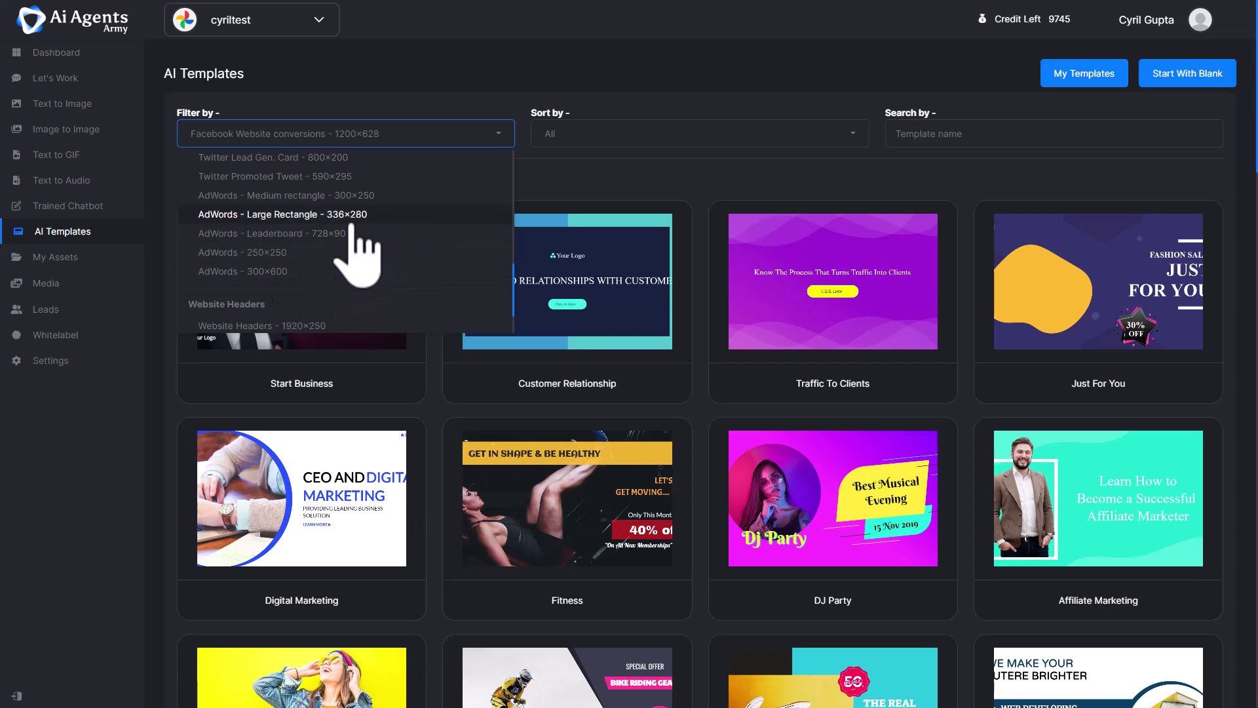
pyautogui.click(1013, 136)
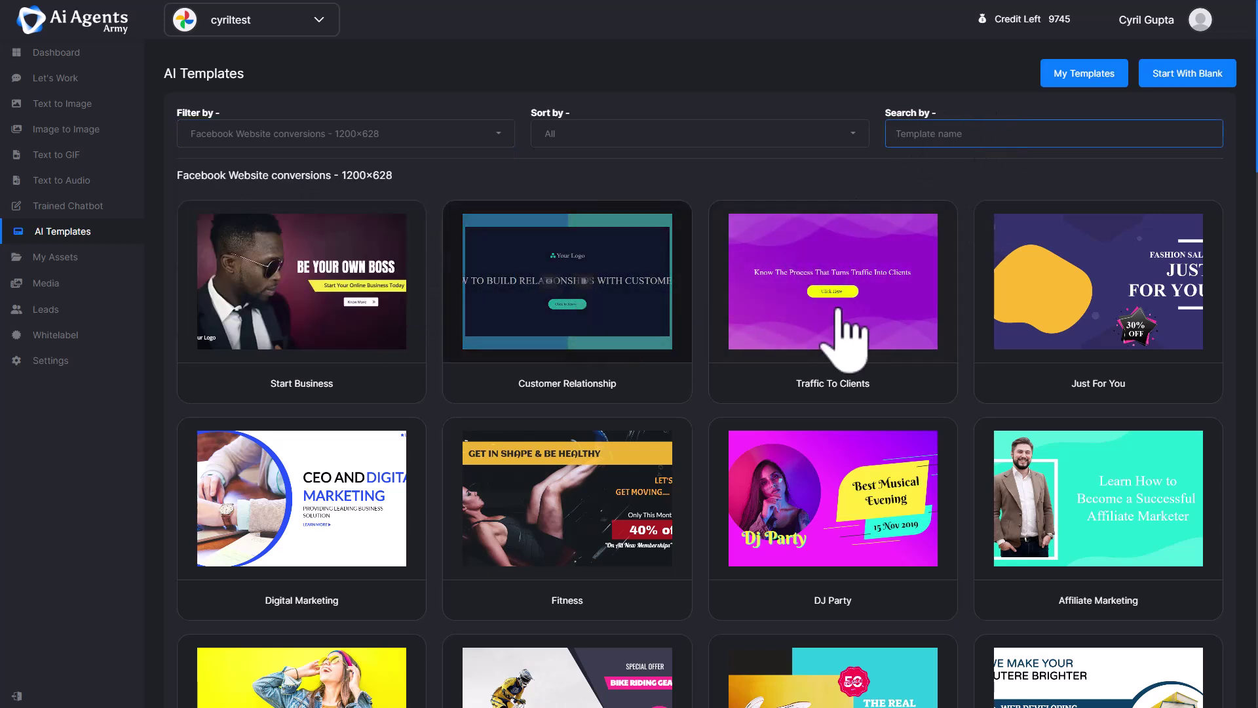
# Step: Create a new blank template in a new category named 'Test'
pyautogui.click(583, 281)
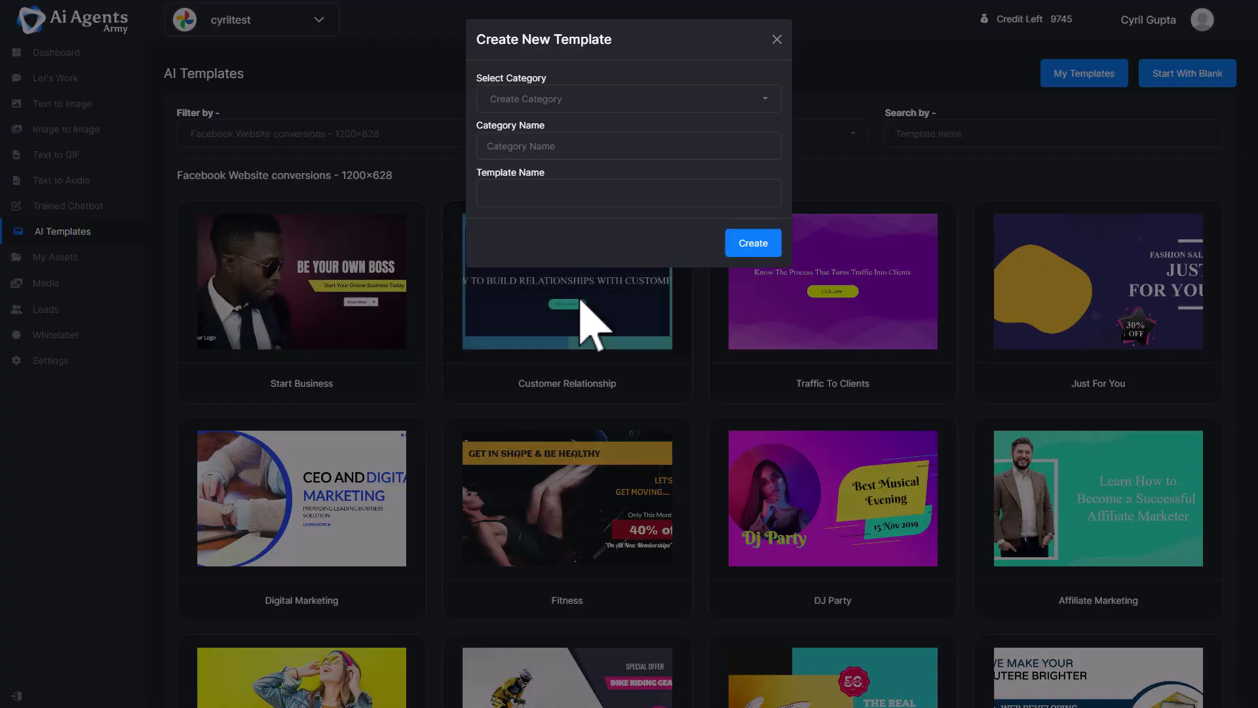
pyautogui.click(545, 104)
pyautogui.click(553, 143)
pyautogui.write('Test')
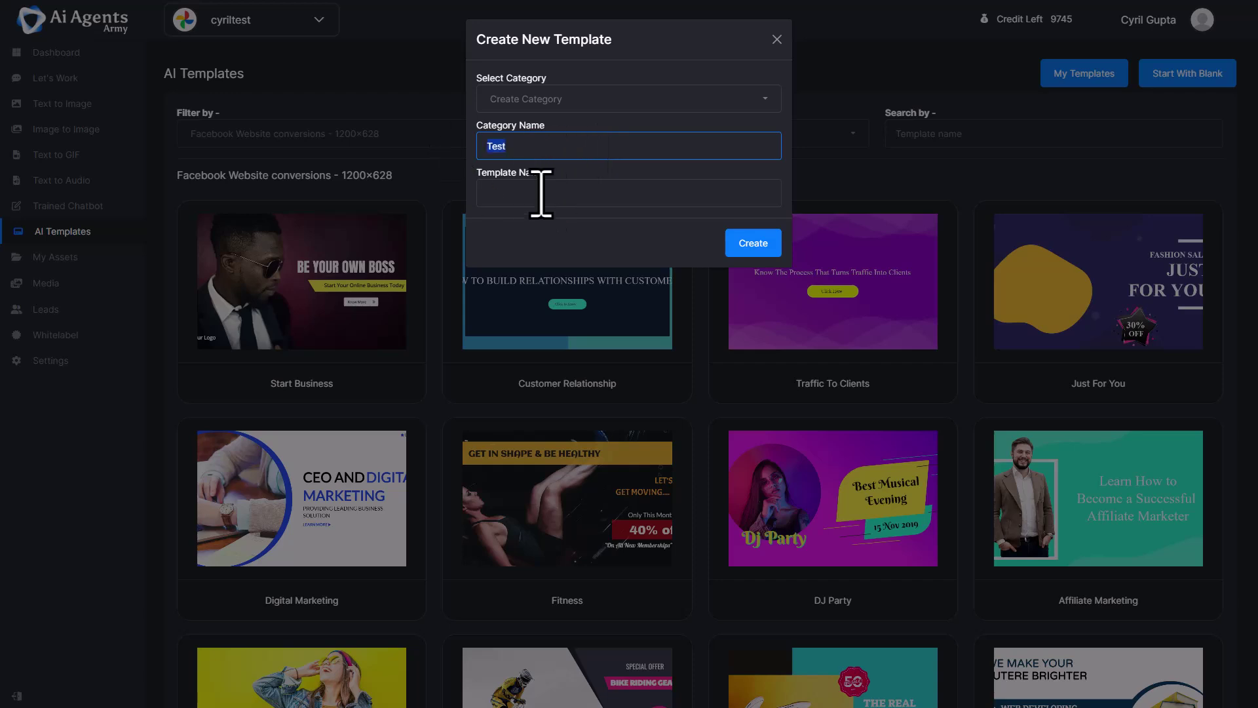
pyautogui.click(541, 196)
pyautogui.write('Test')
pyautogui.click(755, 249)
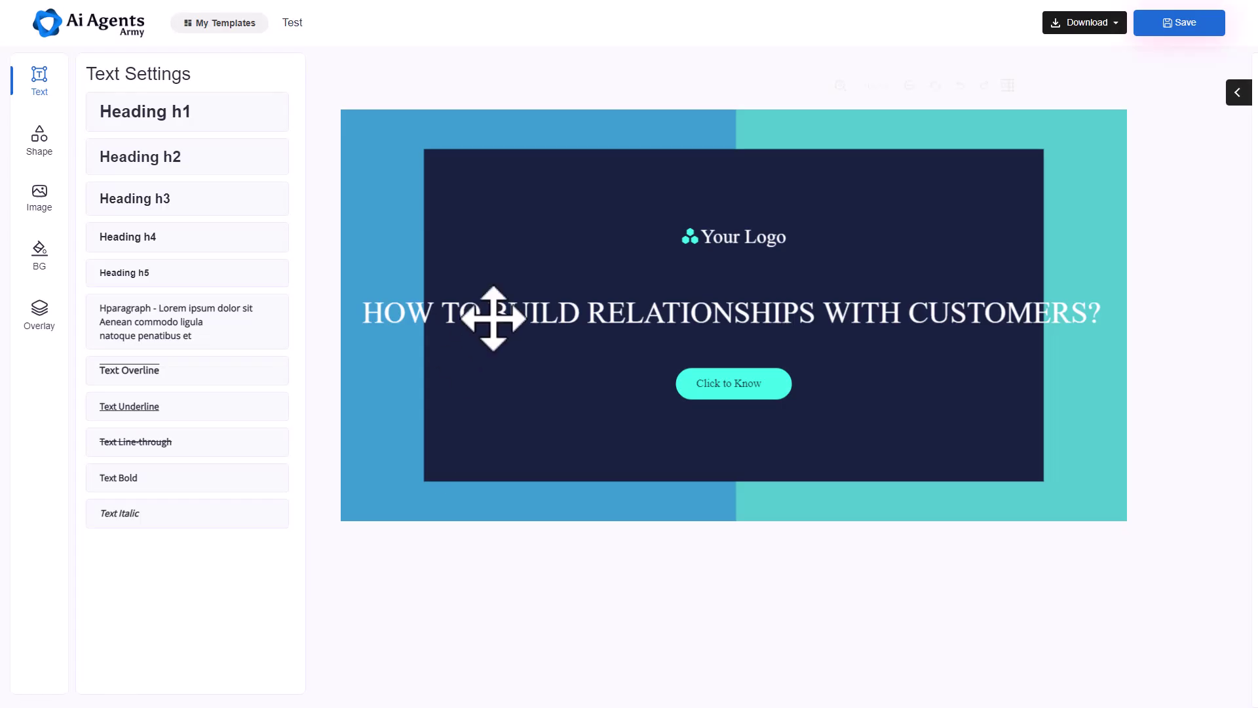
# Step: Change the RELATIONSHIPS headline to end in 'dfdf' and preview the shape, image, background and overlay panels
pyautogui.click(570, 317)
pyautogui.press('BackSpace')
pyautogui.press('BackSpace')
pyautogui.press('BackSpace')
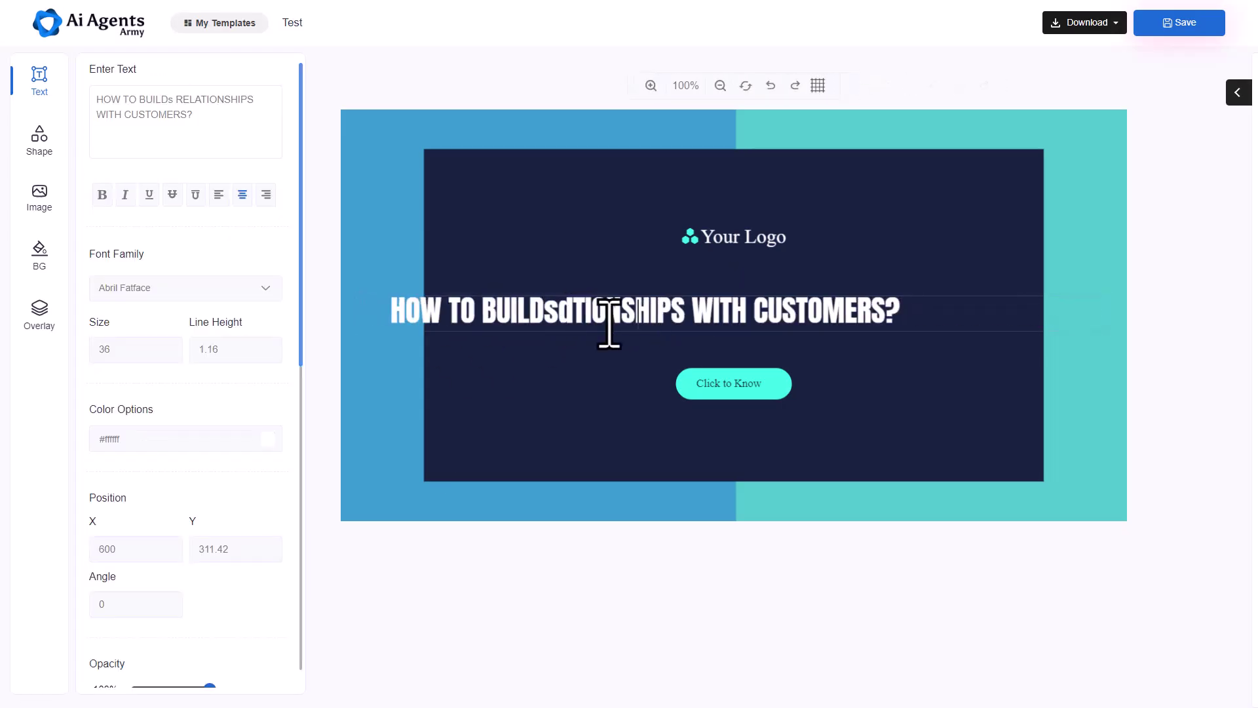
pyautogui.write('dfdf')
pyautogui.click(40, 139)
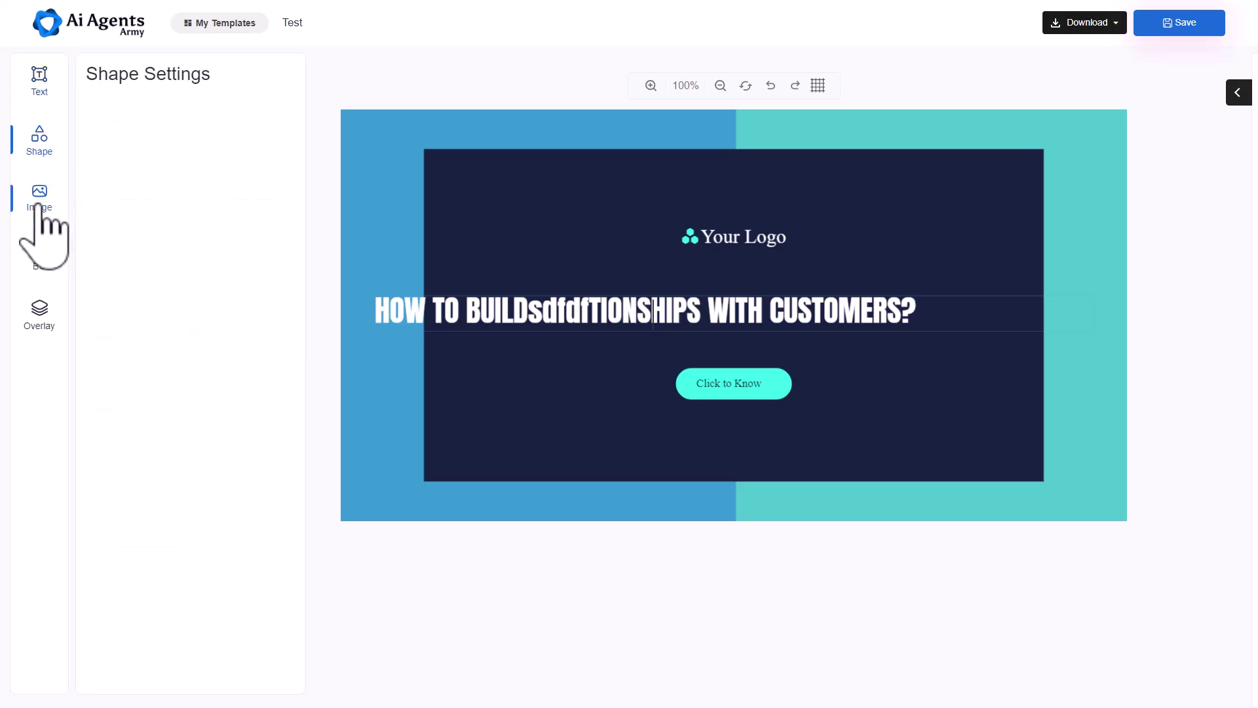
pyautogui.click(40, 196)
pyautogui.click(40, 255)
pyautogui.click(37, 306)
pyautogui.click(40, 81)
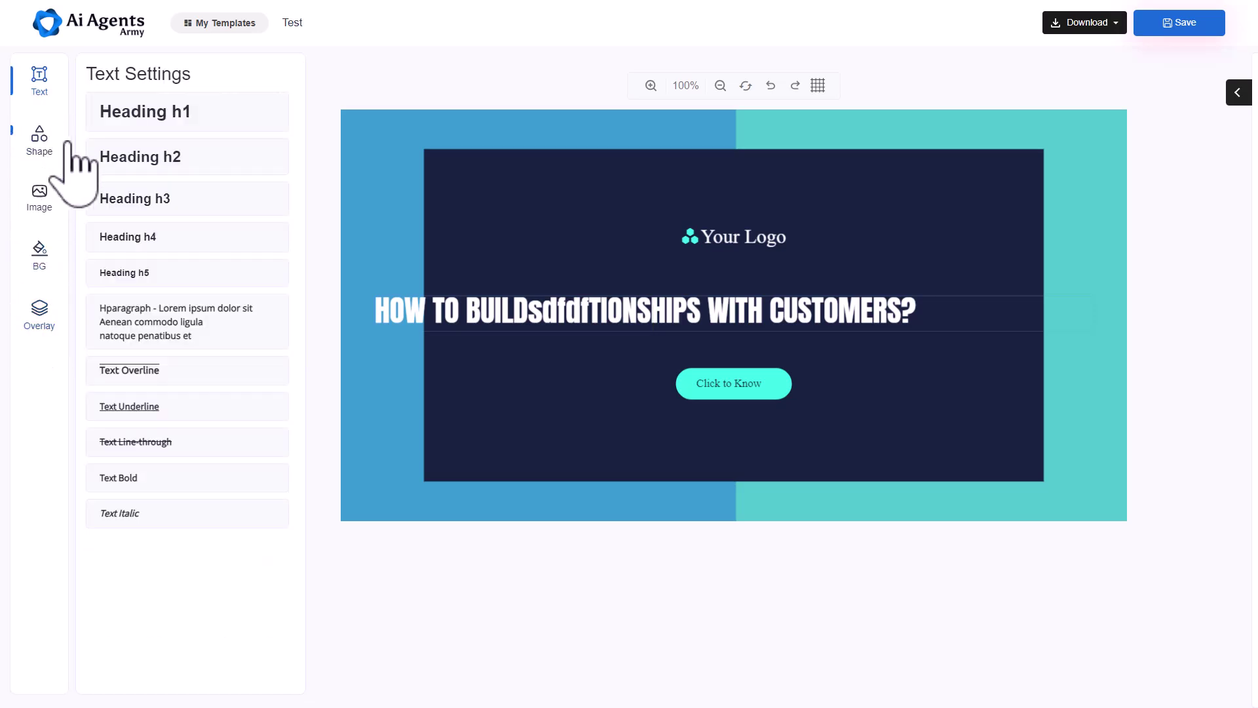
# Step: Add a Heading h1 text to the design, then navigate back from the editor
pyautogui.click(222, 113)
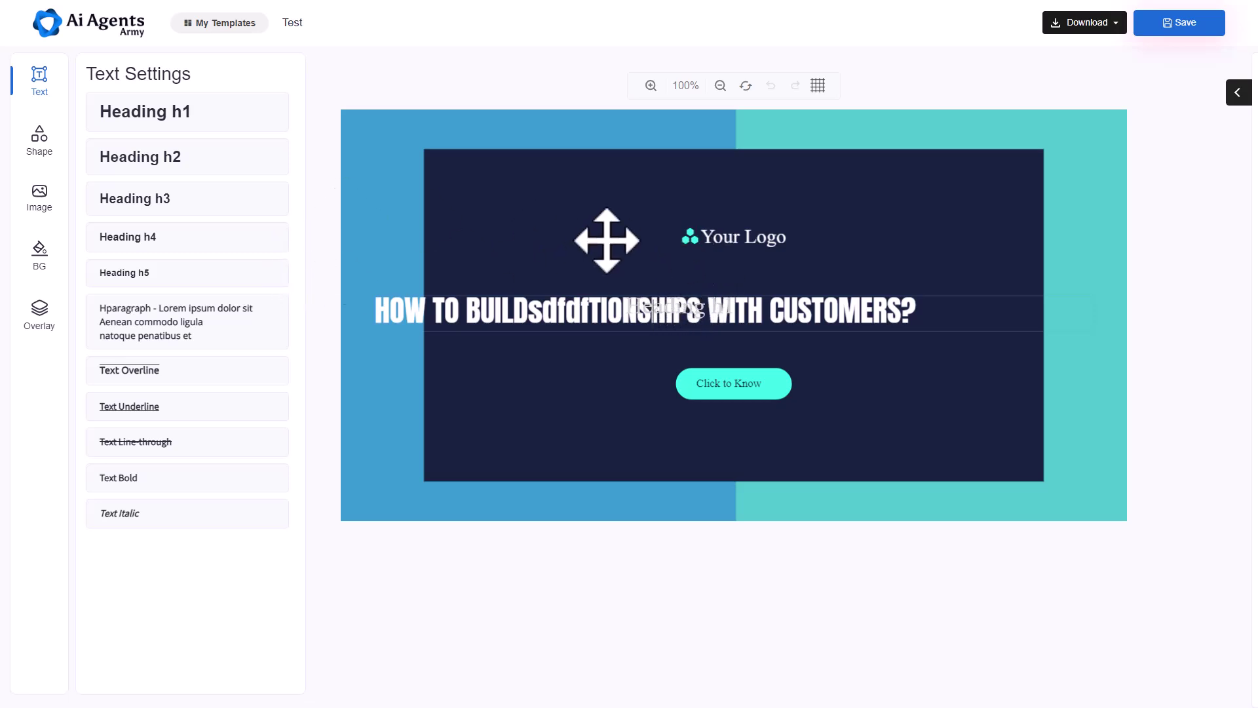
pyautogui.rightClick(394, 185)
pyautogui.click(396, 90)
pyautogui.rightClick(396, 91)
pyautogui.click(438, 133)
pyautogui.click(737, 73)
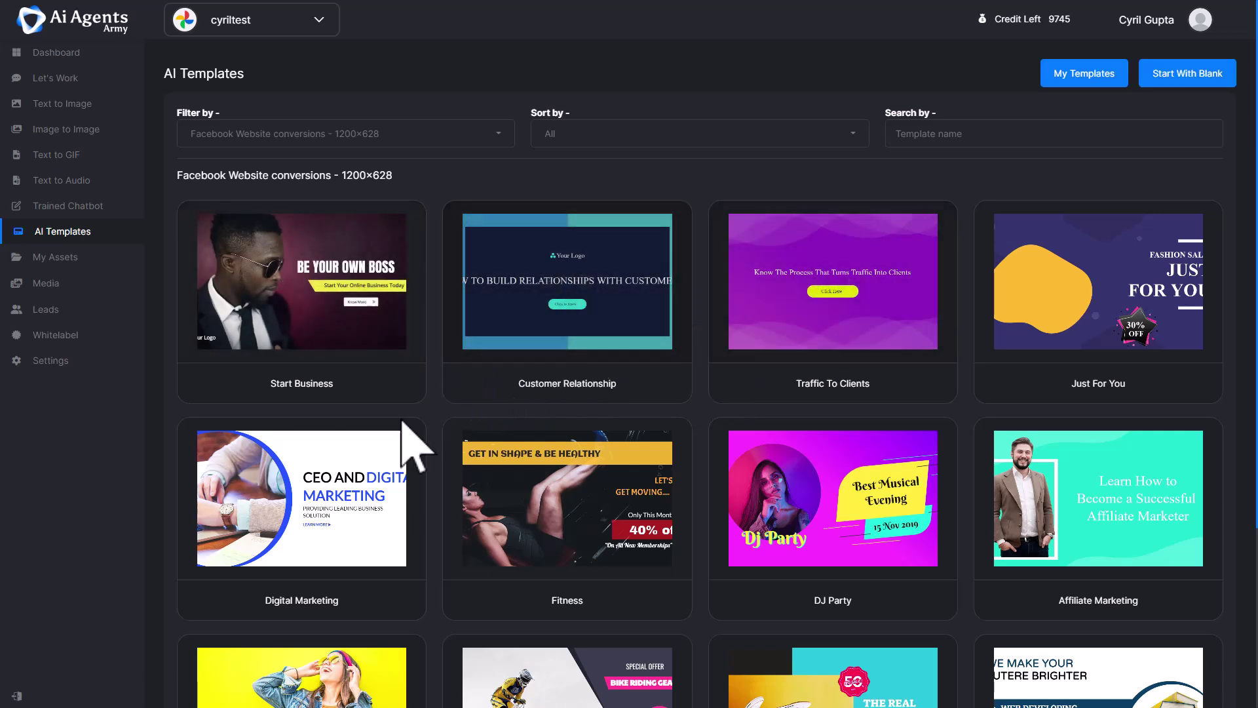
# Step: Open My Assets, view New Folder, cancel creating a second folder, and reopen New Folder
pyautogui.click(73, 259)
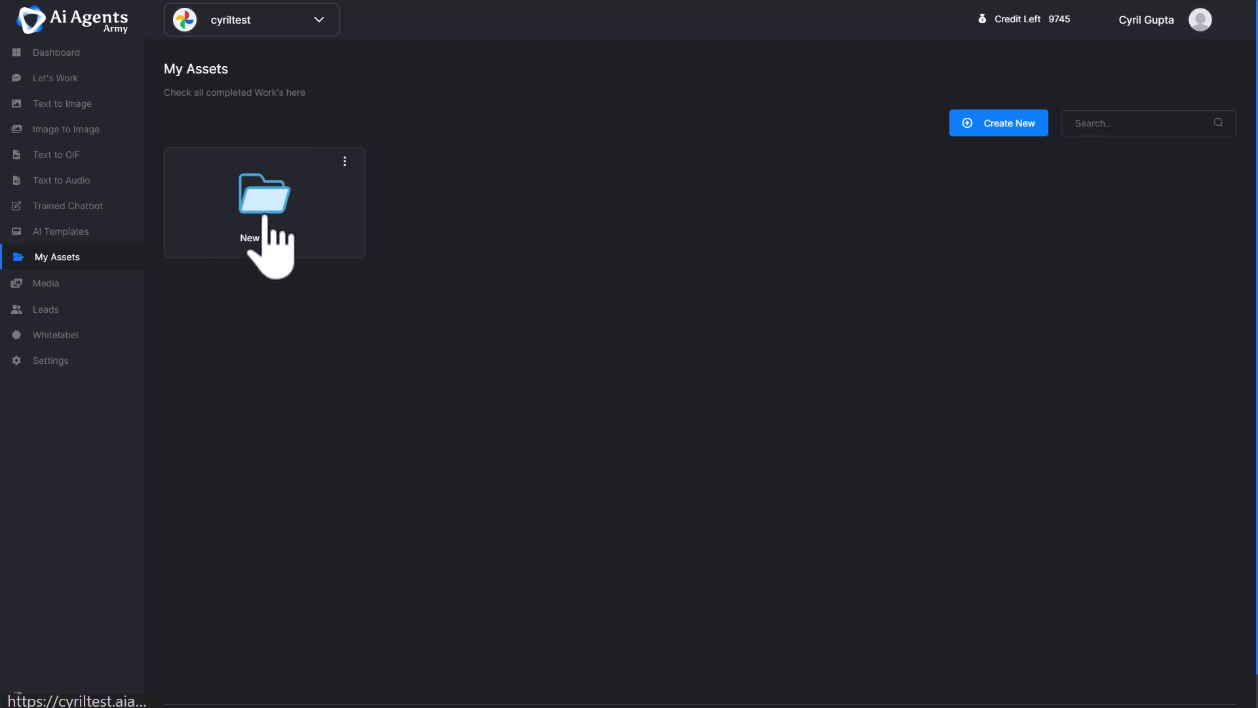
pyautogui.doubleClick(278, 238)
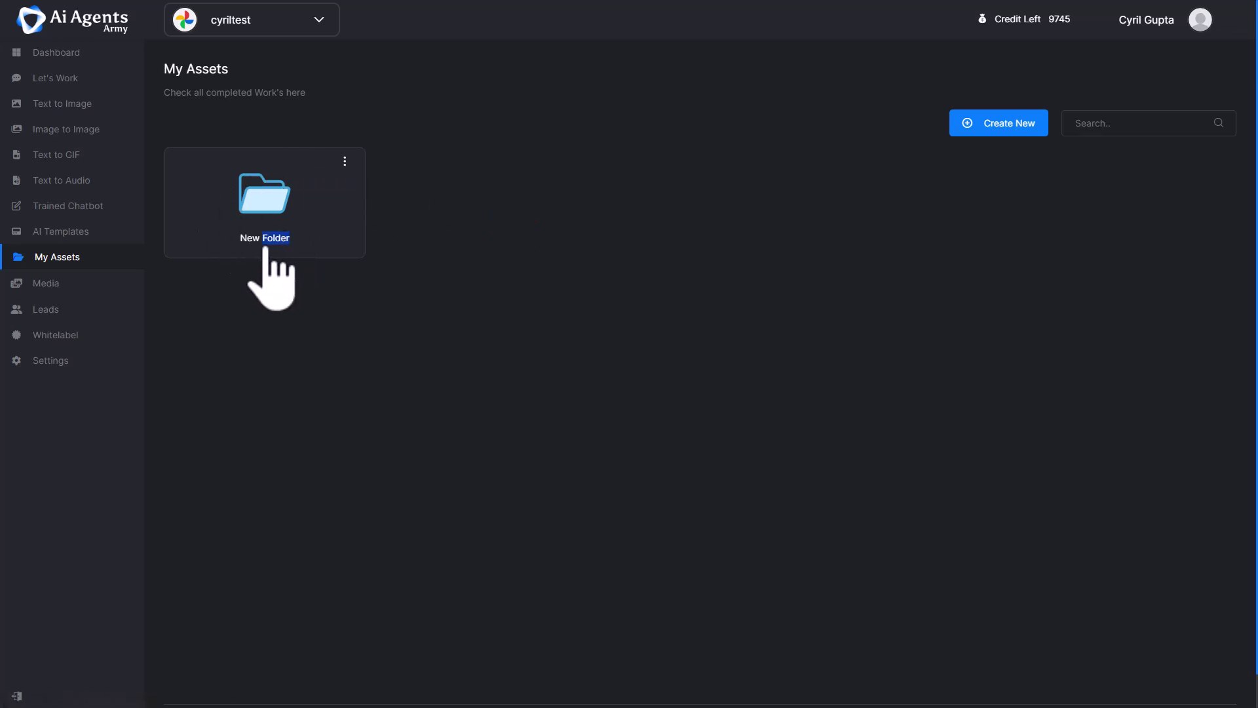
pyautogui.click(282, 193)
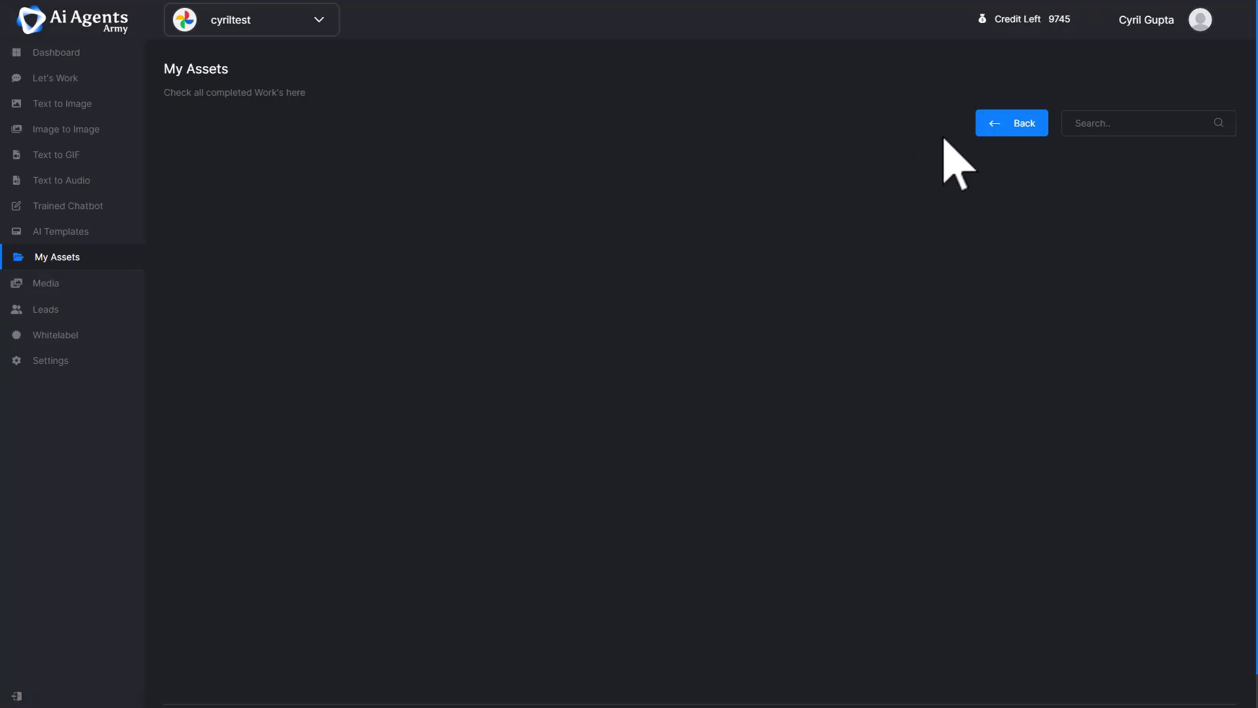
pyautogui.click(991, 128)
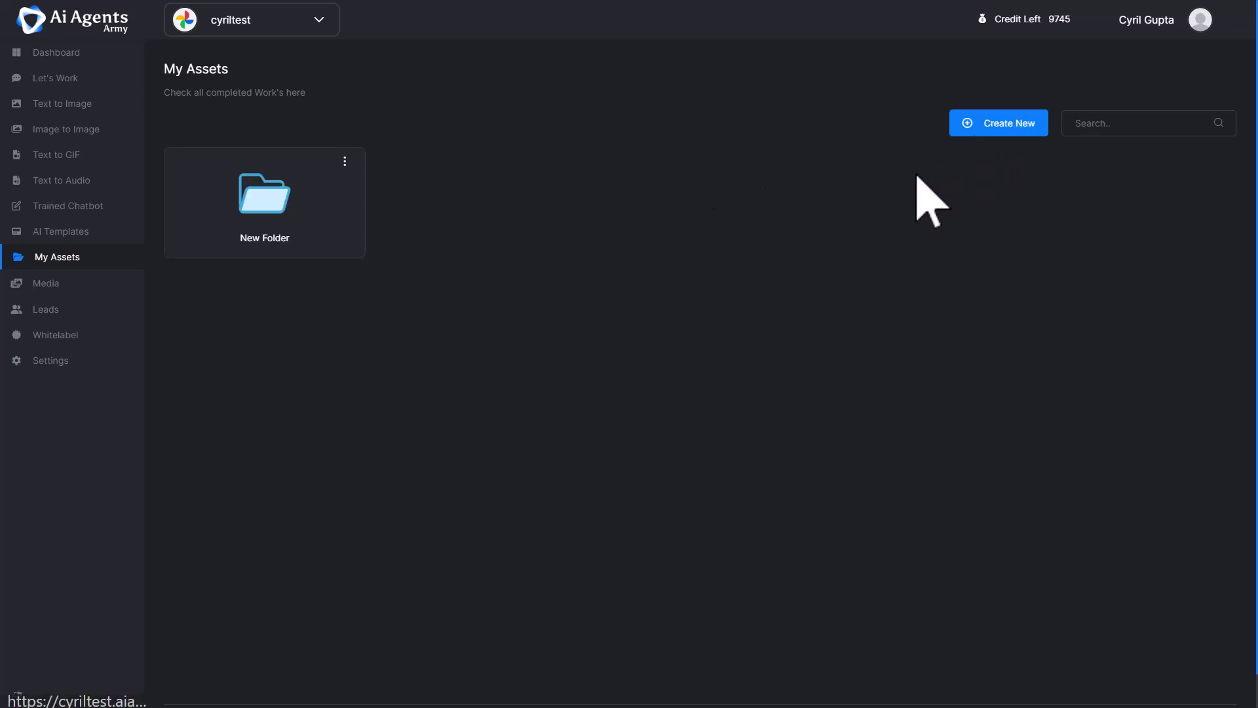
pyautogui.click(975, 131)
pyautogui.click(711, 451)
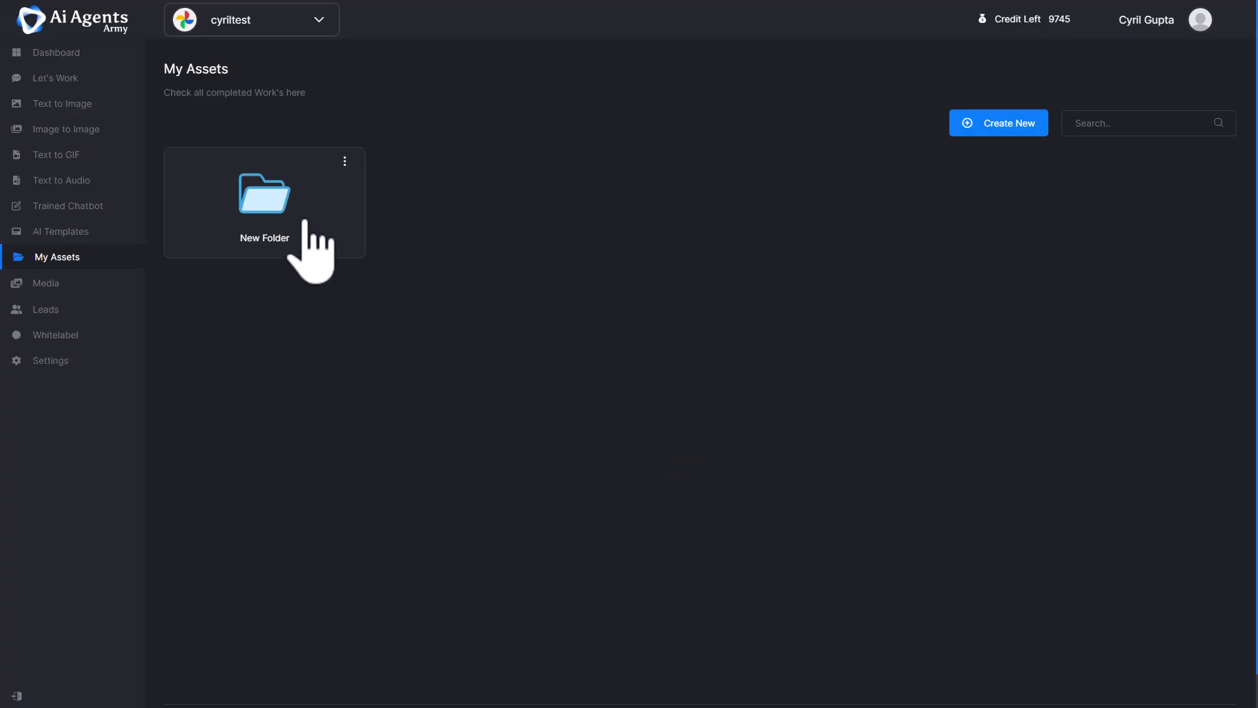
pyautogui.click(301, 211)
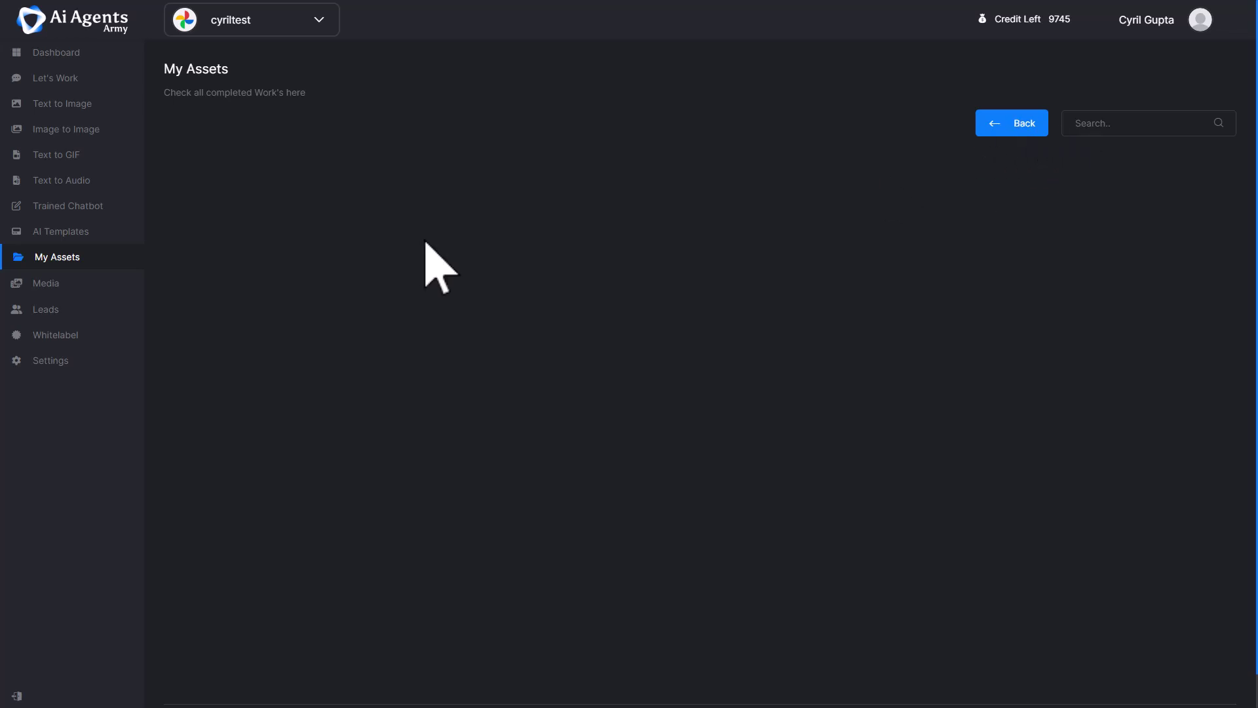
# Step: Browse the Media image library, load more pictures, and request sunset images
pyautogui.click(70, 284)
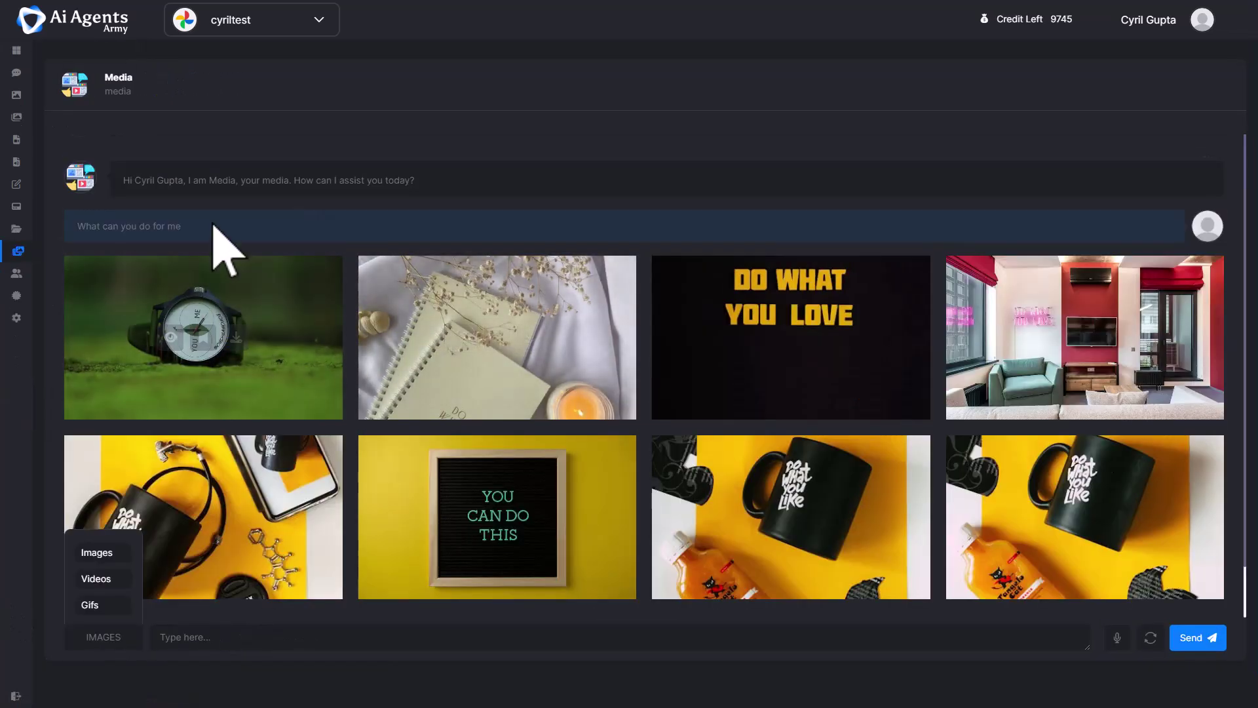
pyautogui.scroll(-1, 570, 354)
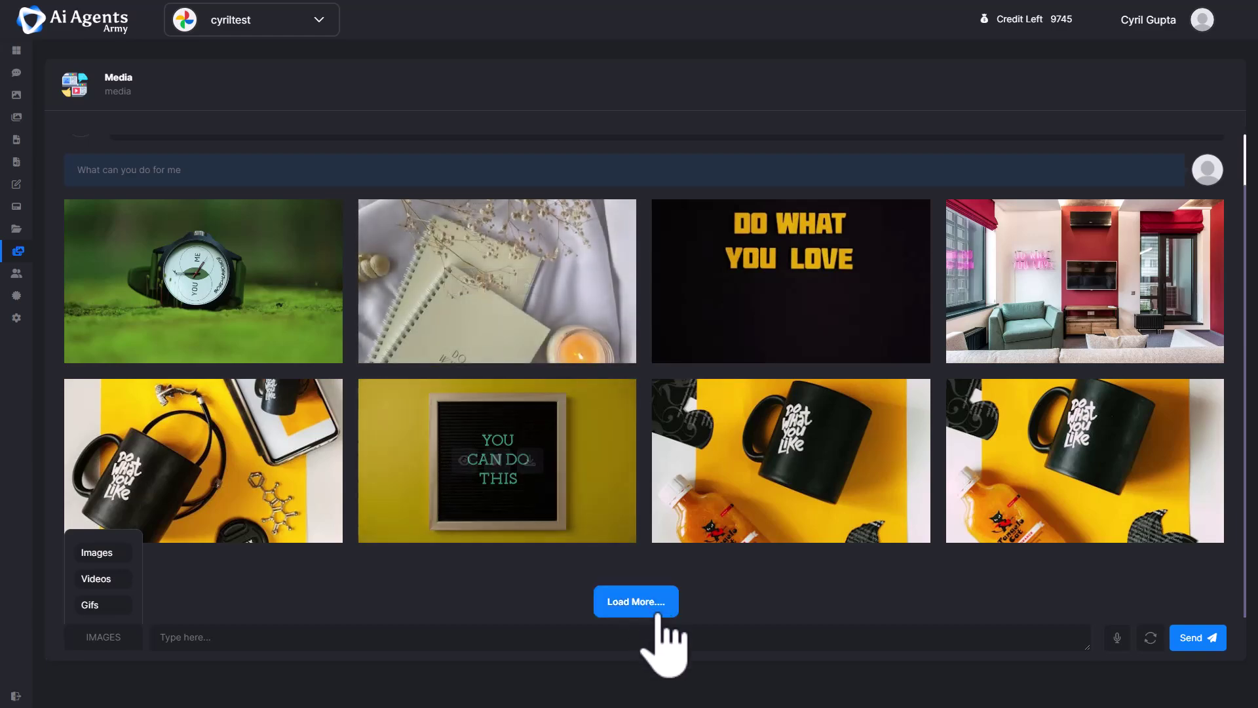
pyautogui.click(649, 606)
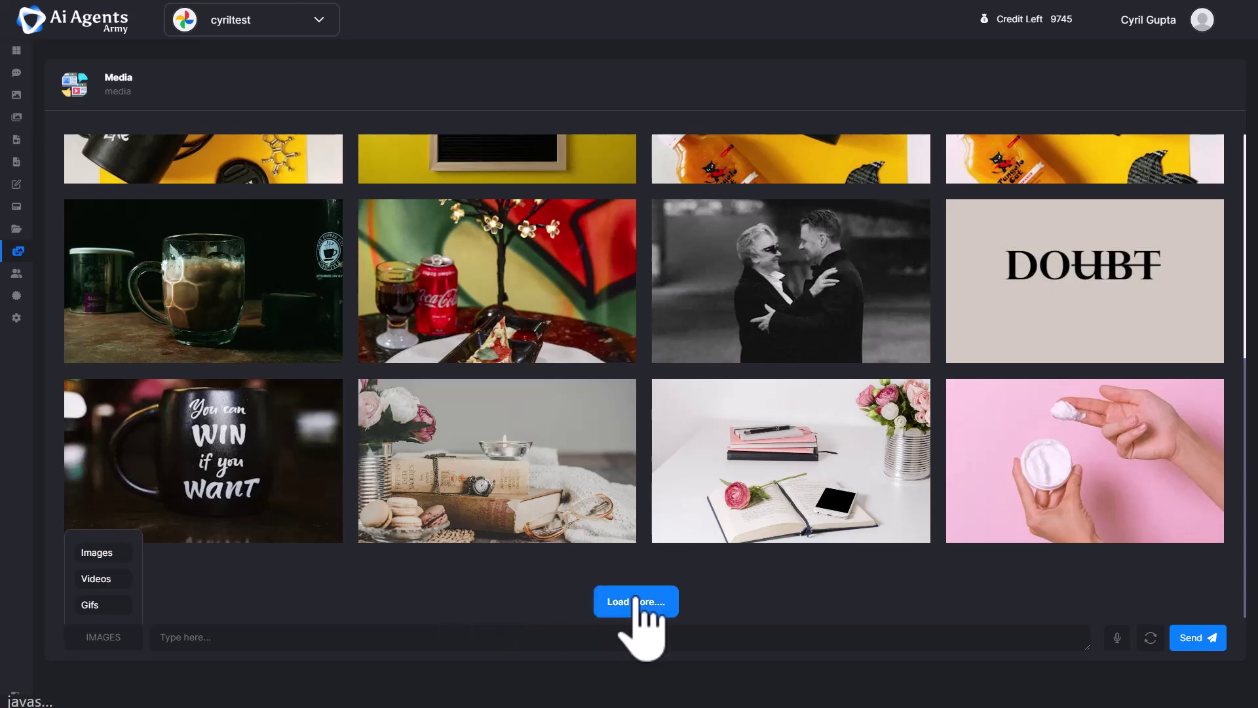
pyautogui.scroll(5, 239, 183)
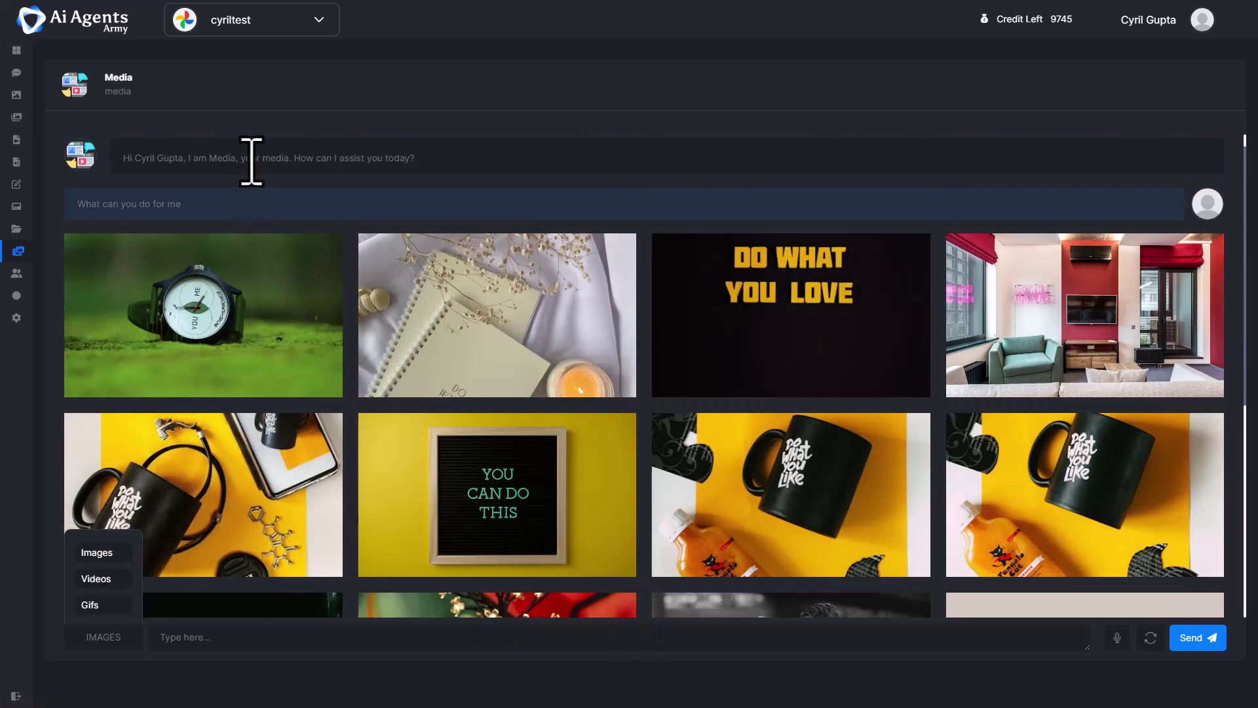
pyautogui.scroll(-3, 354, 577)
pyautogui.write('sunsets')
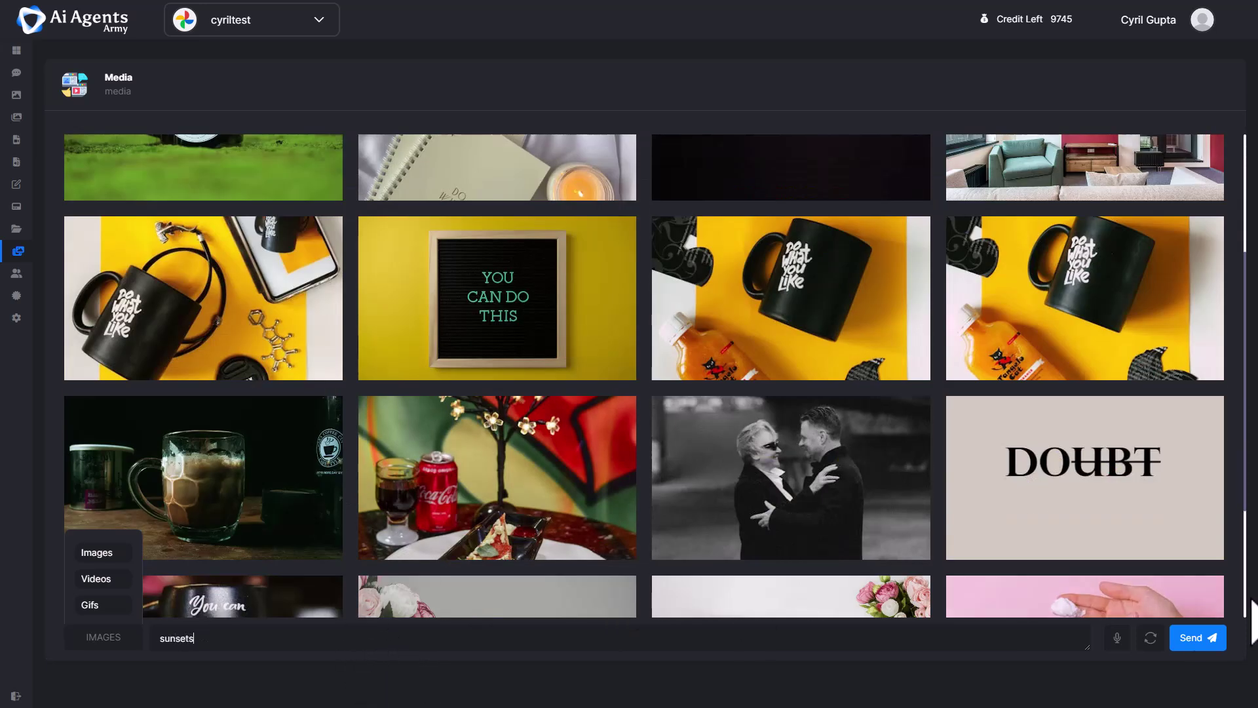
pyautogui.press('Return')
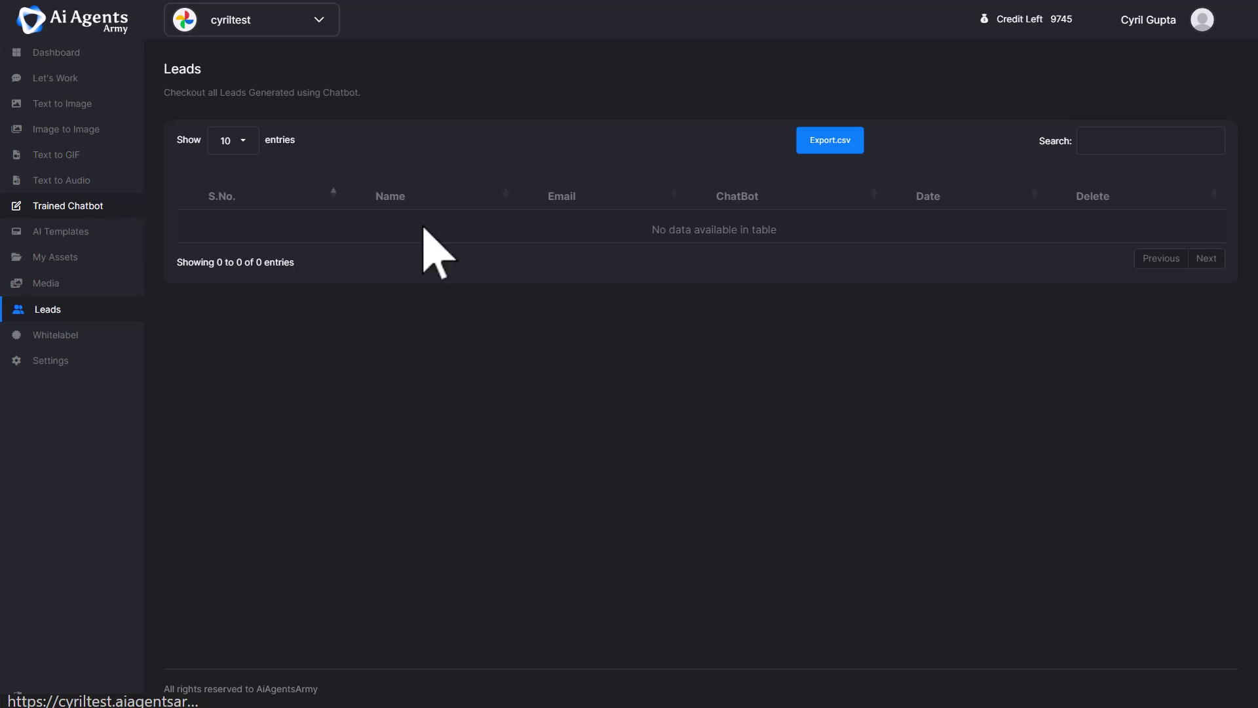
# Step: Open the Whitelabel page from the left sidebar
pyautogui.click(51, 335)
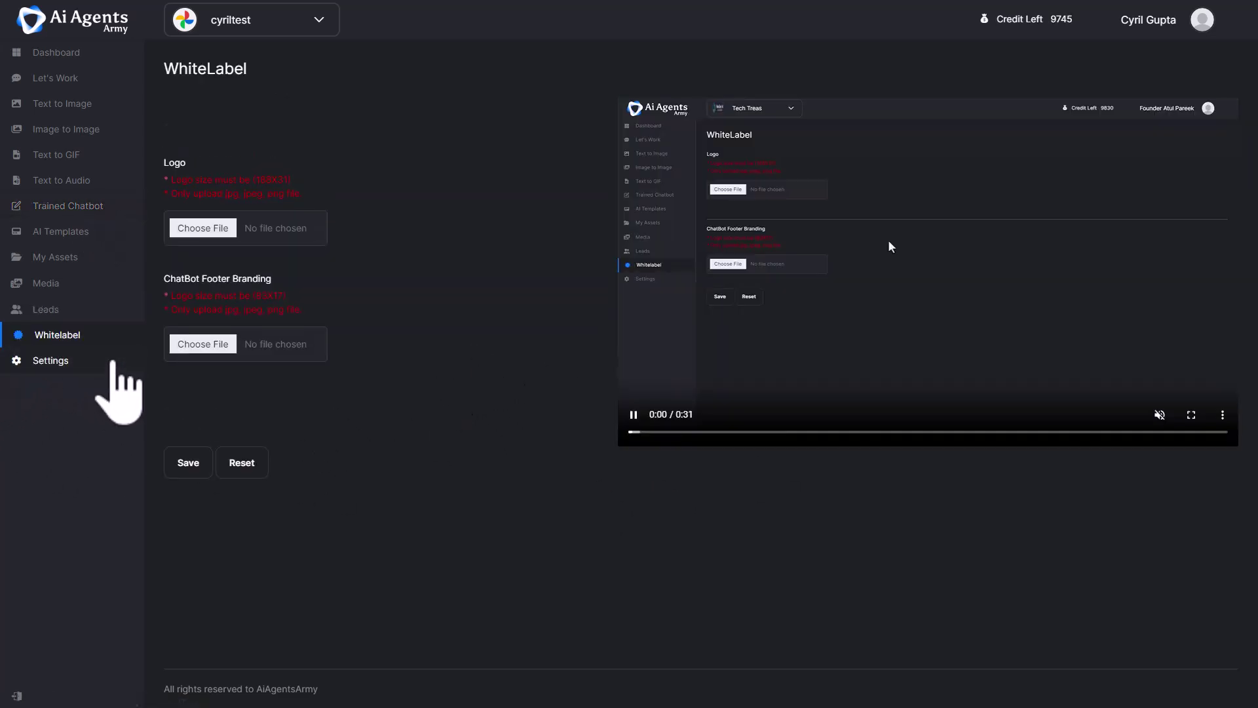